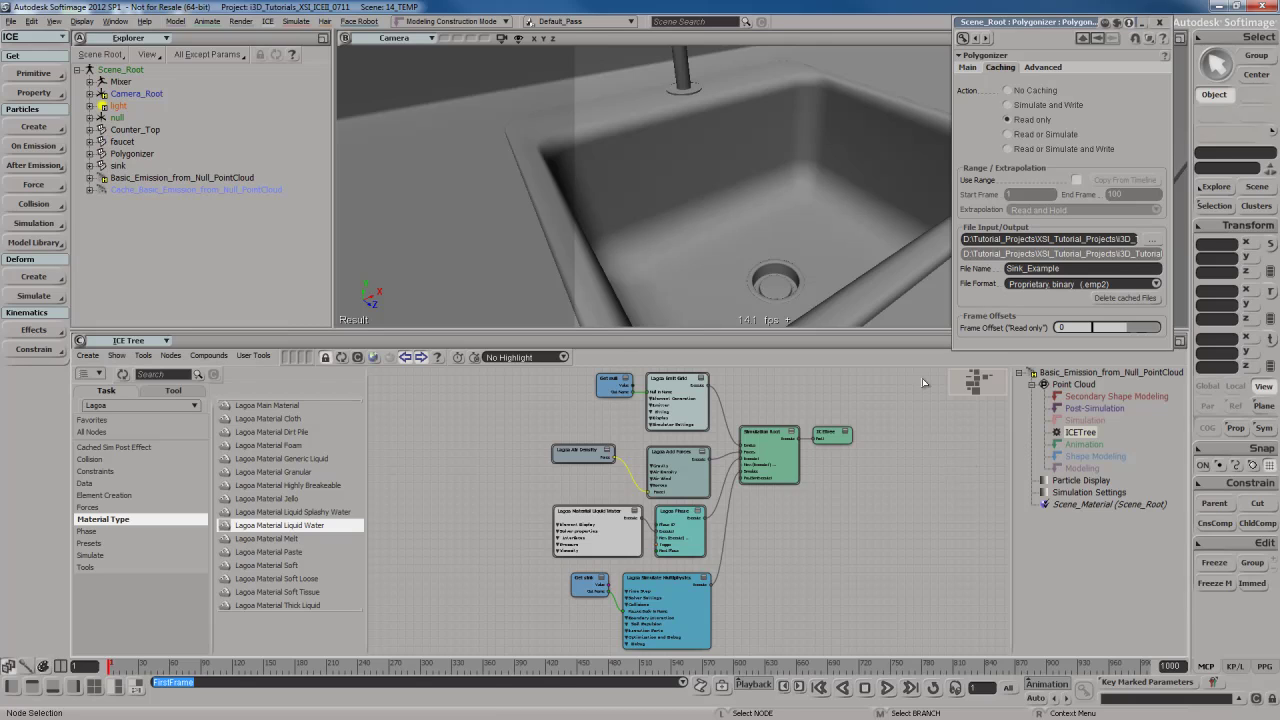
# Show the Polygonizer's advanced settings, play the simulation to frame 35, and draw a render region around the lower end of the water stream.
pyautogui.click(1057, 71)
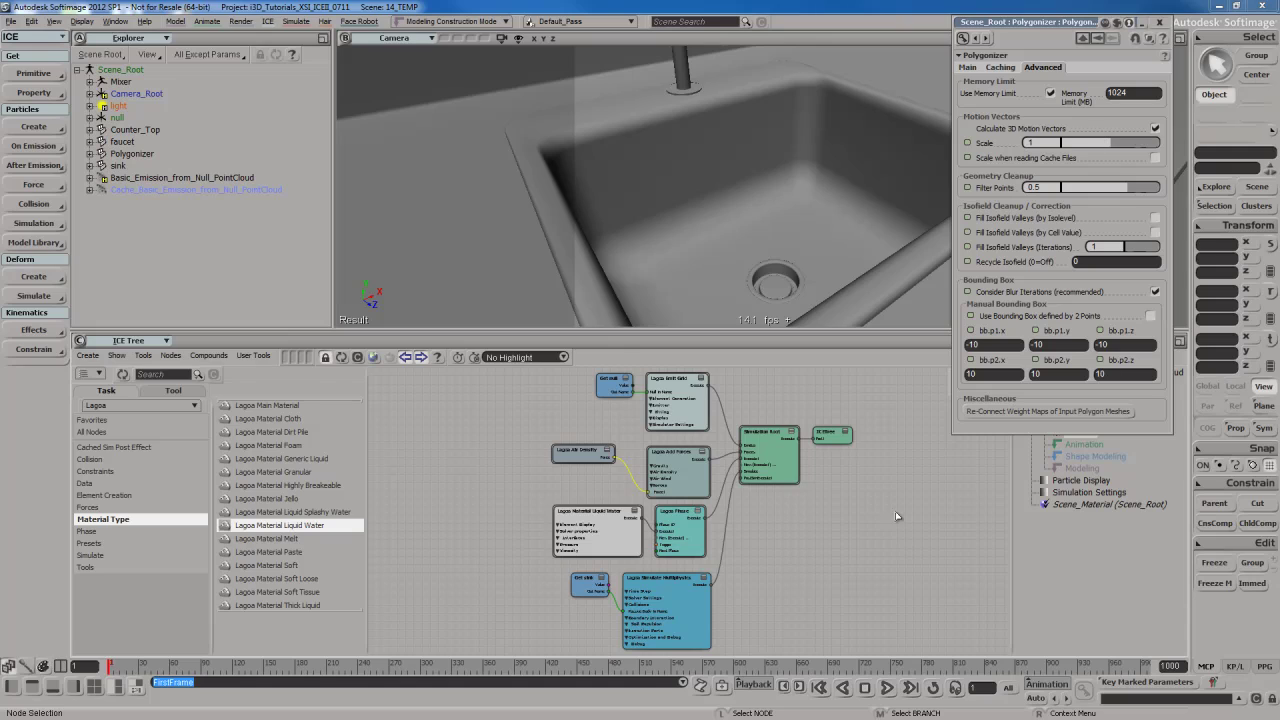
pyautogui.press('F4')
pyautogui.press('Escape')
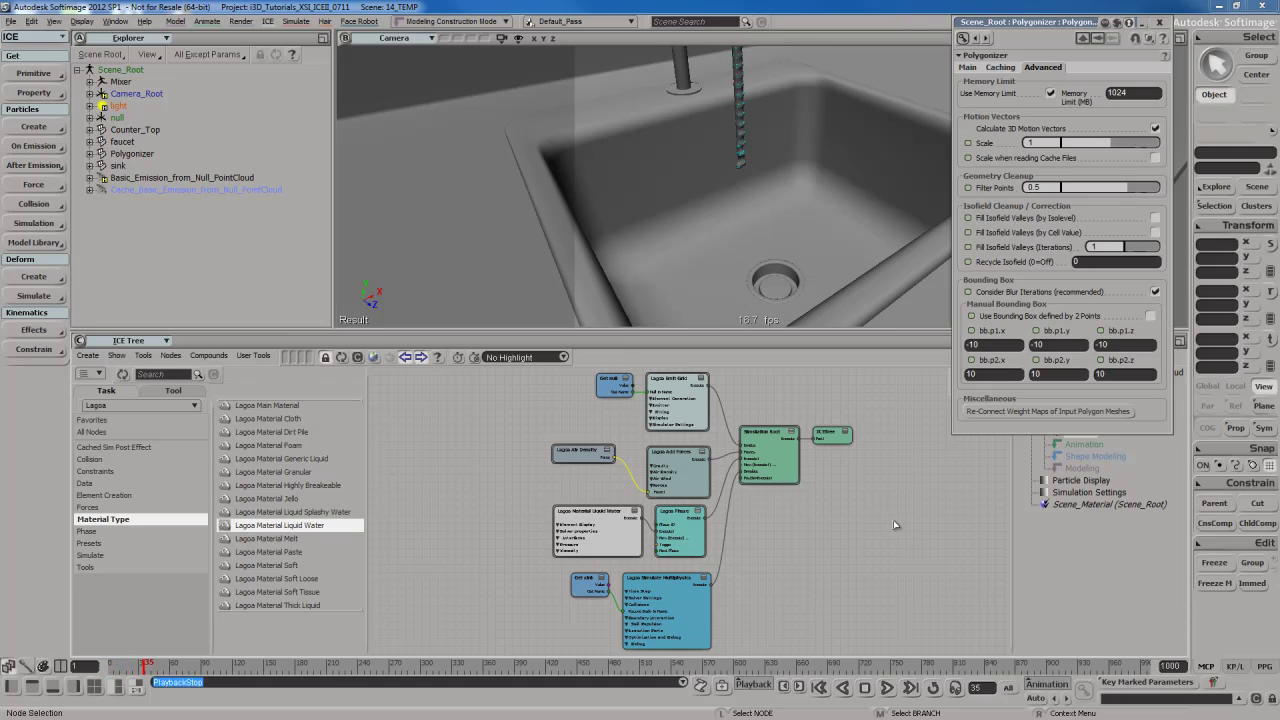
pyautogui.scroll(5, 796, 192)
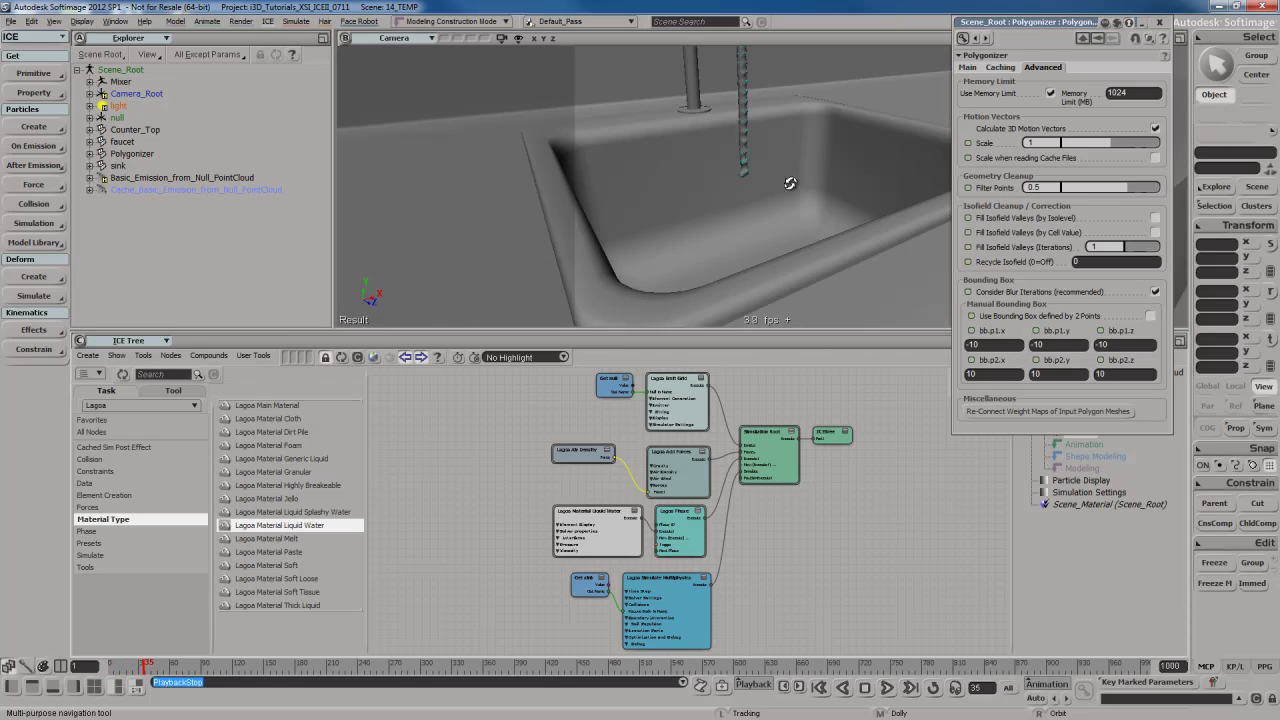
pyautogui.press('s')
pyautogui.moveTo(791, 187); pyautogui.dragTo(760, 123, button='middle')
pyautogui.moveTo(763, 140); pyautogui.dragTo(800, 197)
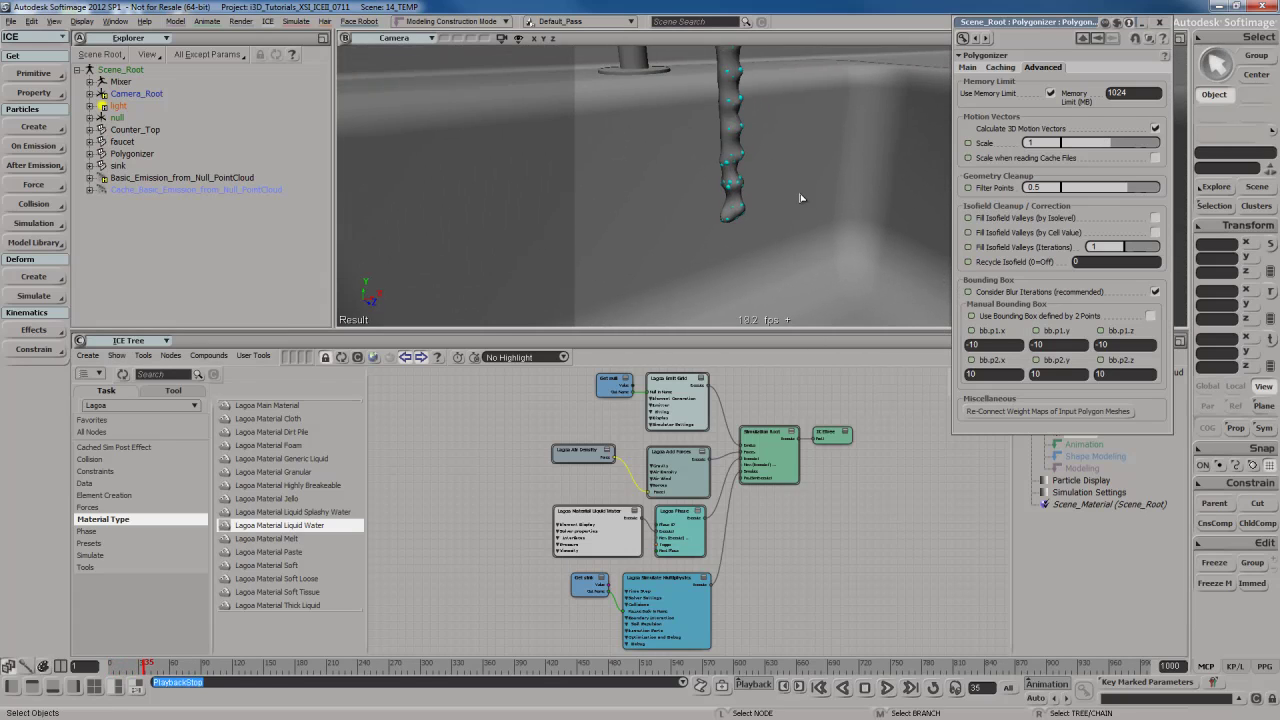
pyautogui.press('q')
pyautogui.moveTo(636, 80); pyautogui.dragTo(824, 277)
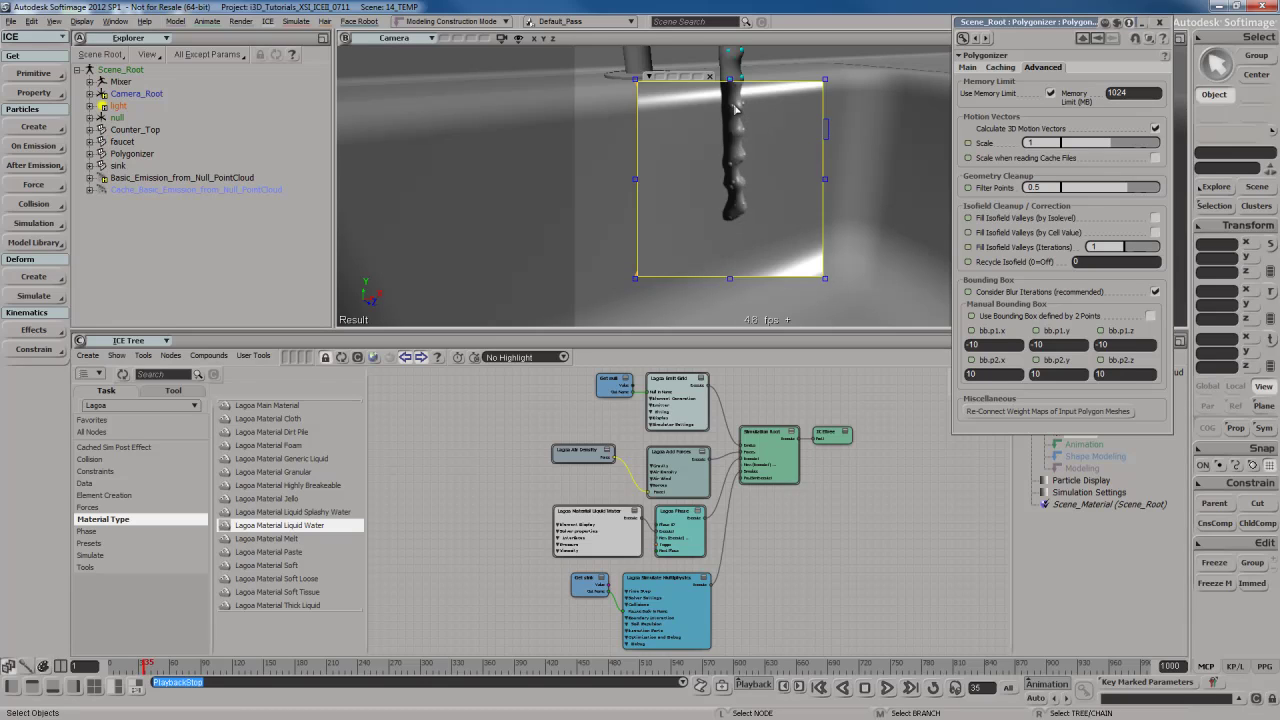
# Turn off Render Visibility for the Cache_Basic_Emission_from_Null_PointCloud object.
pyautogui.click(180, 190)
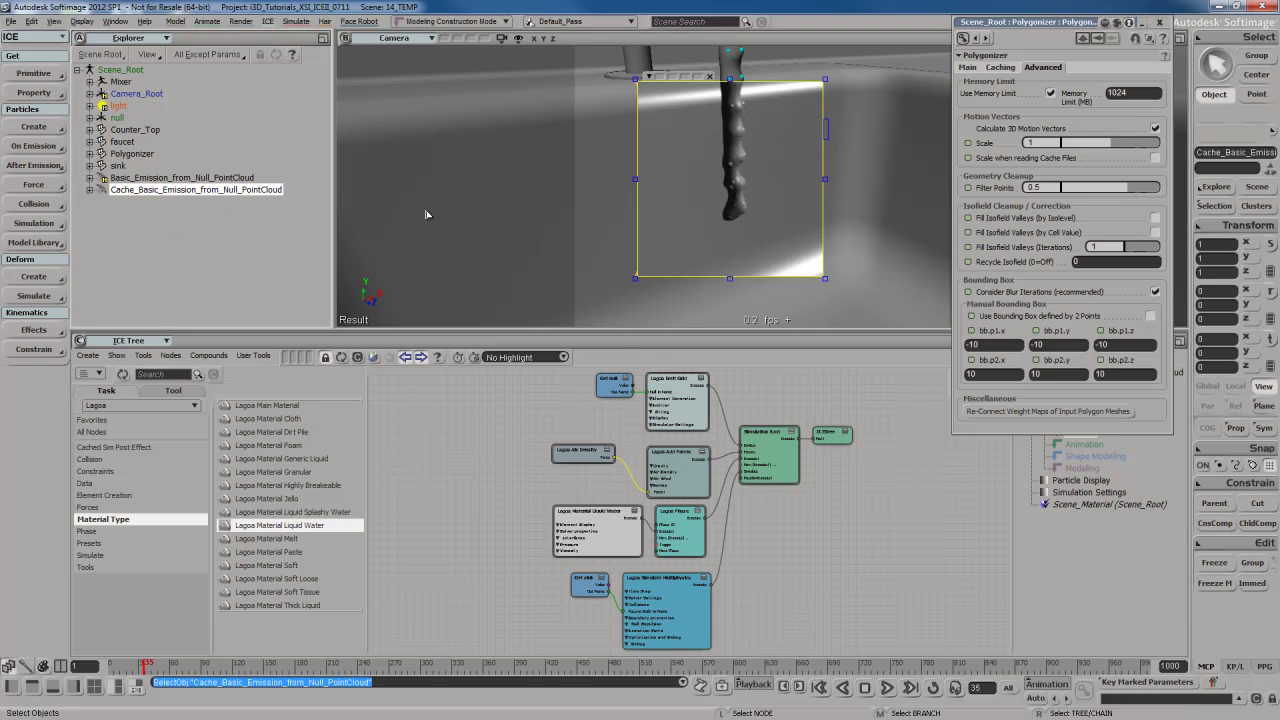
pyautogui.press('F3')
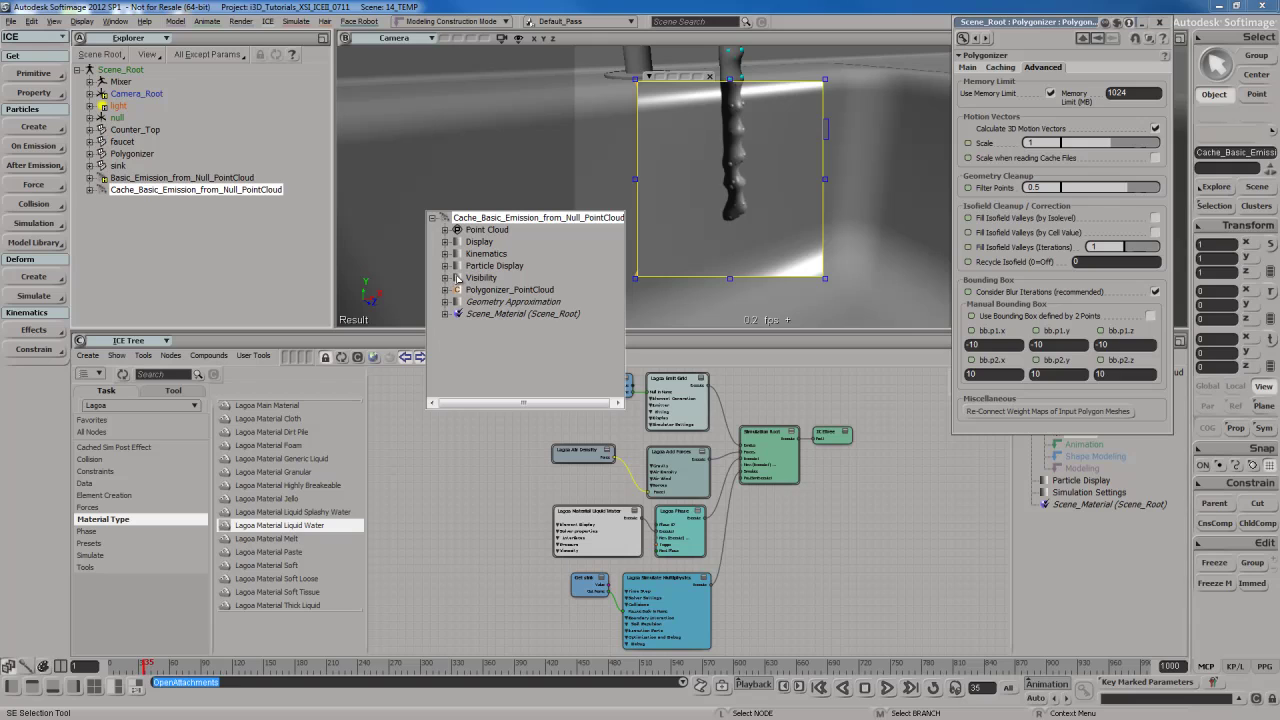
pyautogui.click(623, 277)
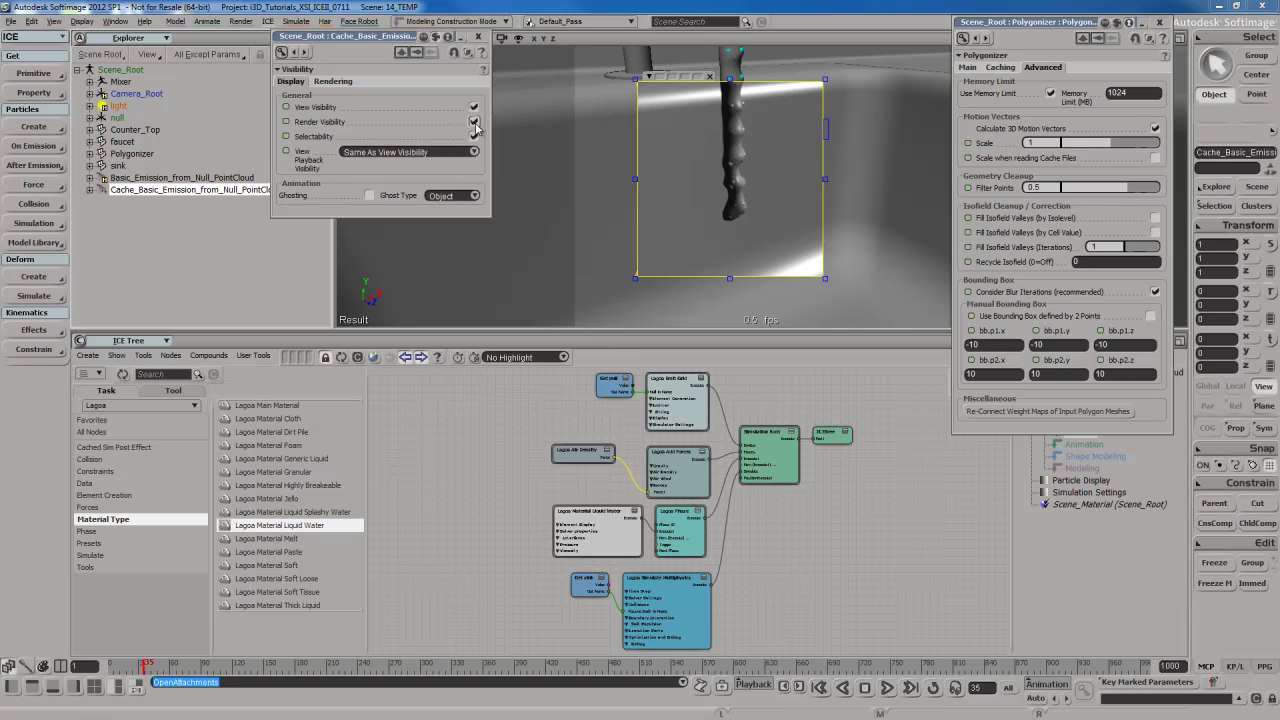
pyautogui.click(475, 122)
pyautogui.click(478, 37)
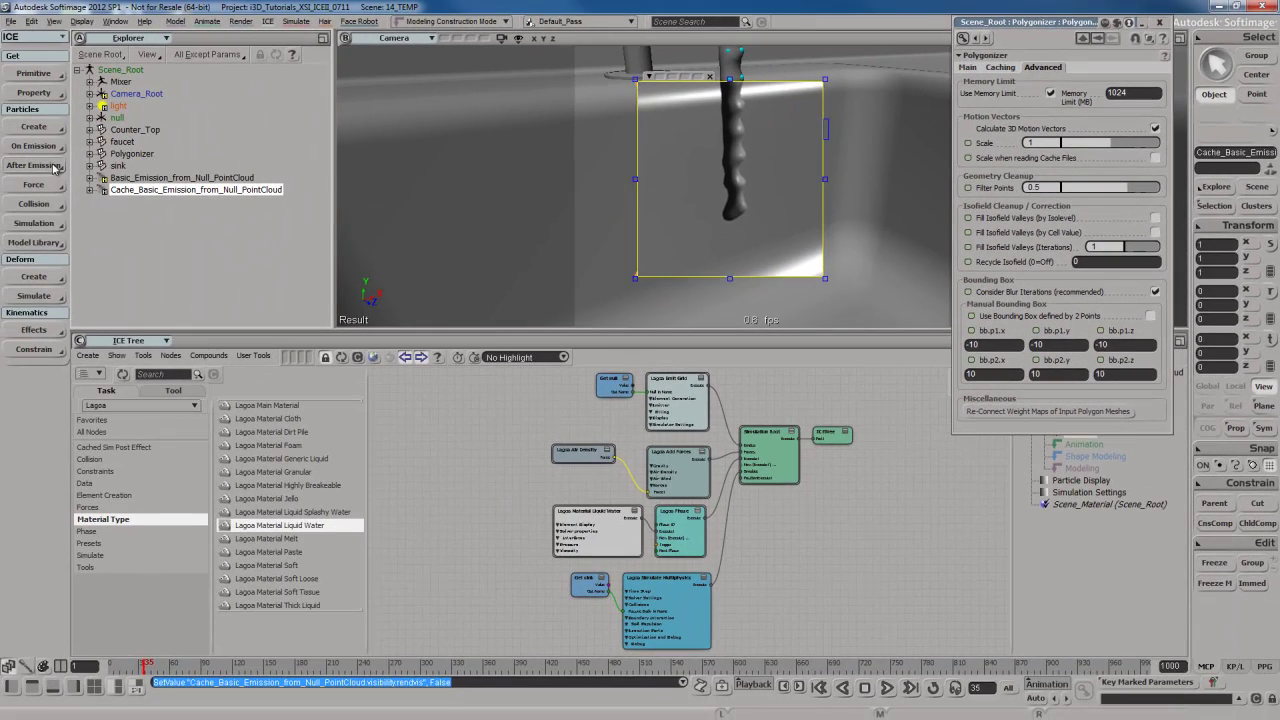
# Enable motion blur in the render region options for all views.
pyautogui.click(243, 22)
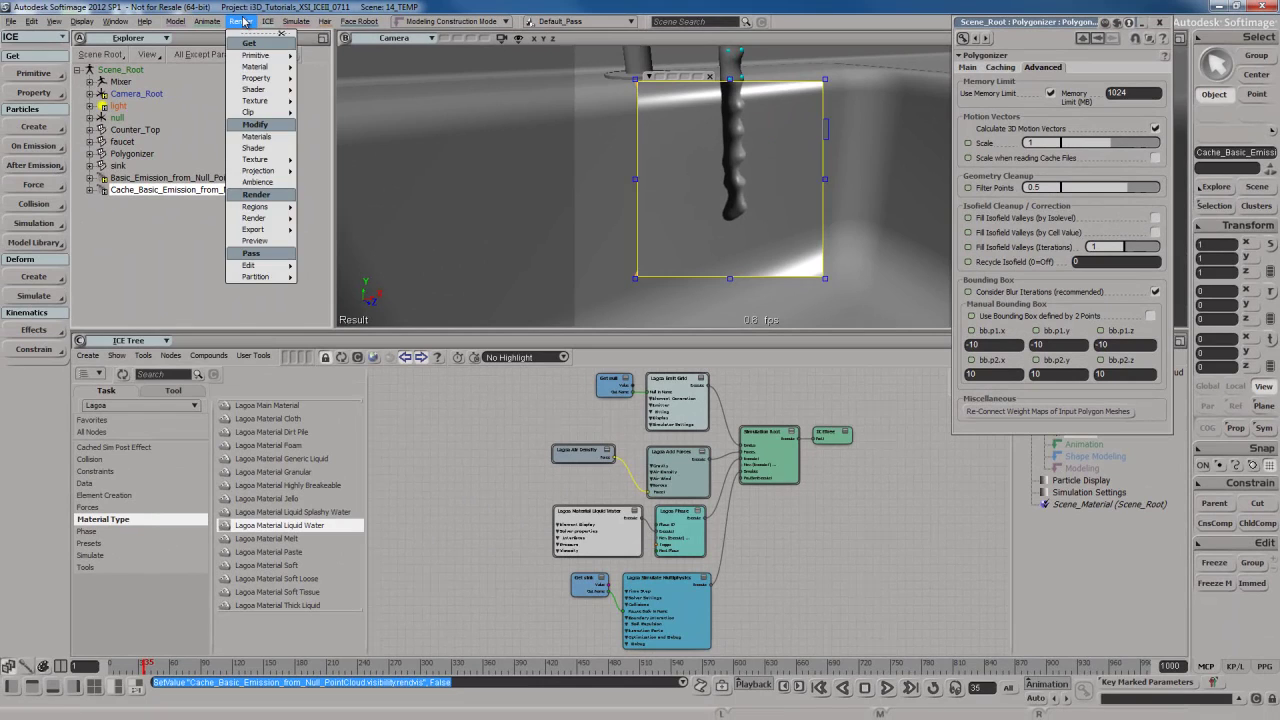
pyautogui.moveTo(265, 208)
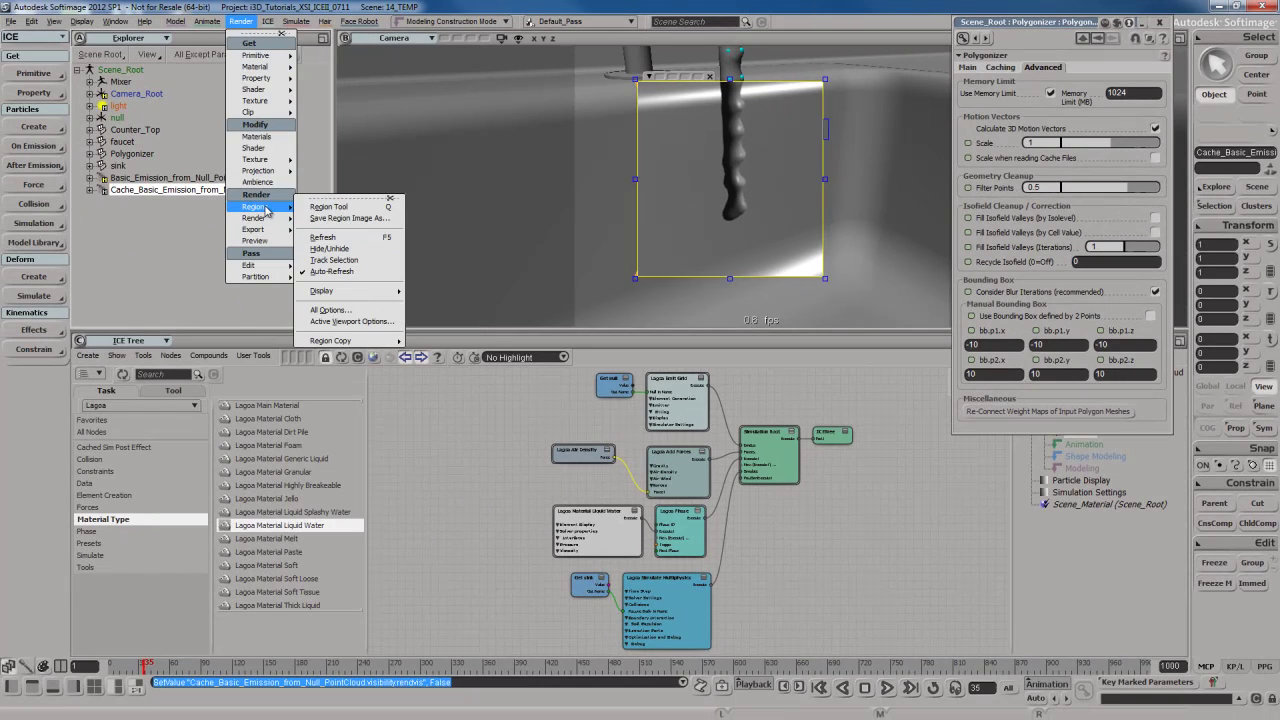
pyautogui.click(350, 311)
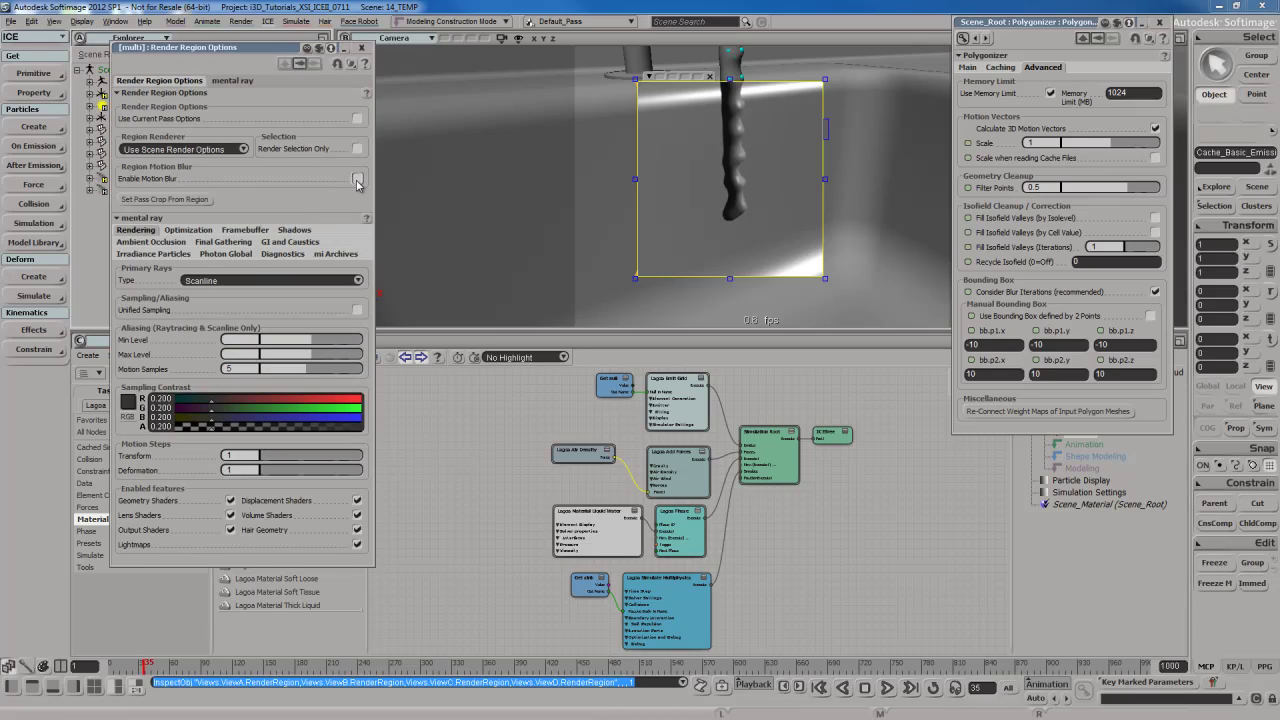
pyautogui.click(357, 180)
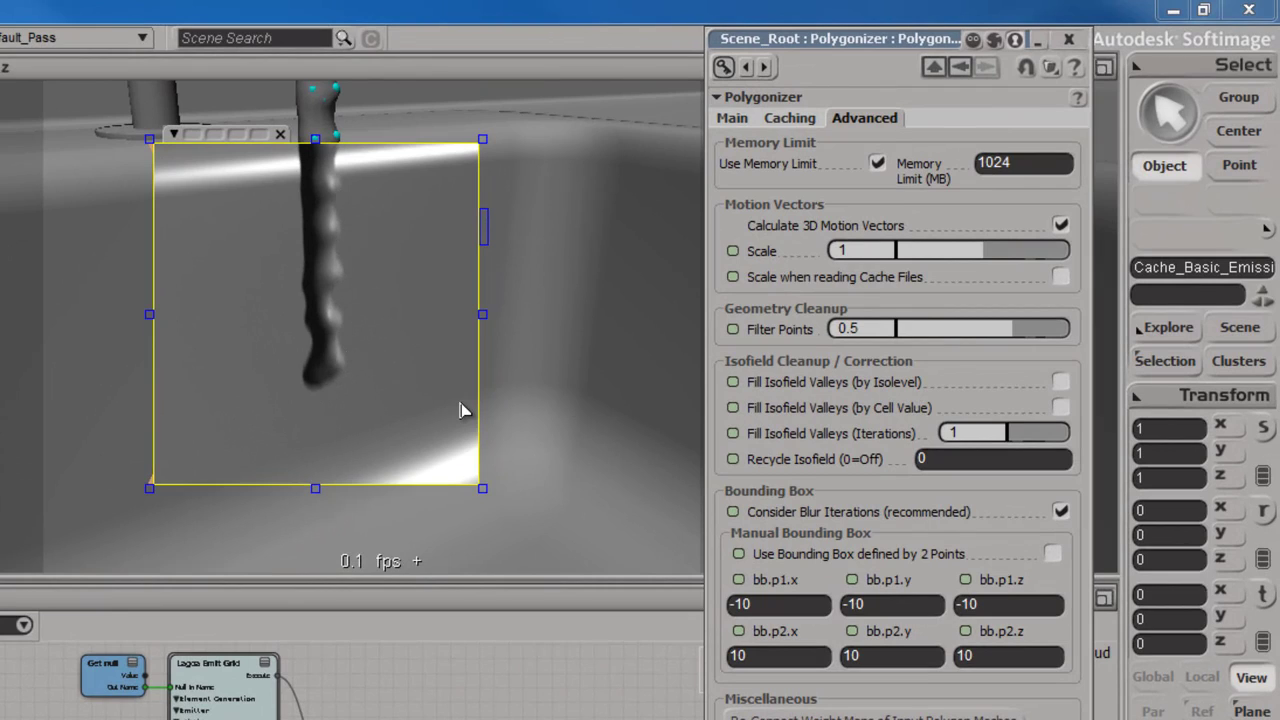
# Enable Scale when reading Cache Files for the Polygonizer's motion vectors and raise their Scale to 1.728.
pyautogui.click(1060, 226)
pyautogui.click(1061, 227)
pyautogui.click(1061, 278)
pyautogui.moveTo(980, 260); pyautogui.dragTo(1047, 261)
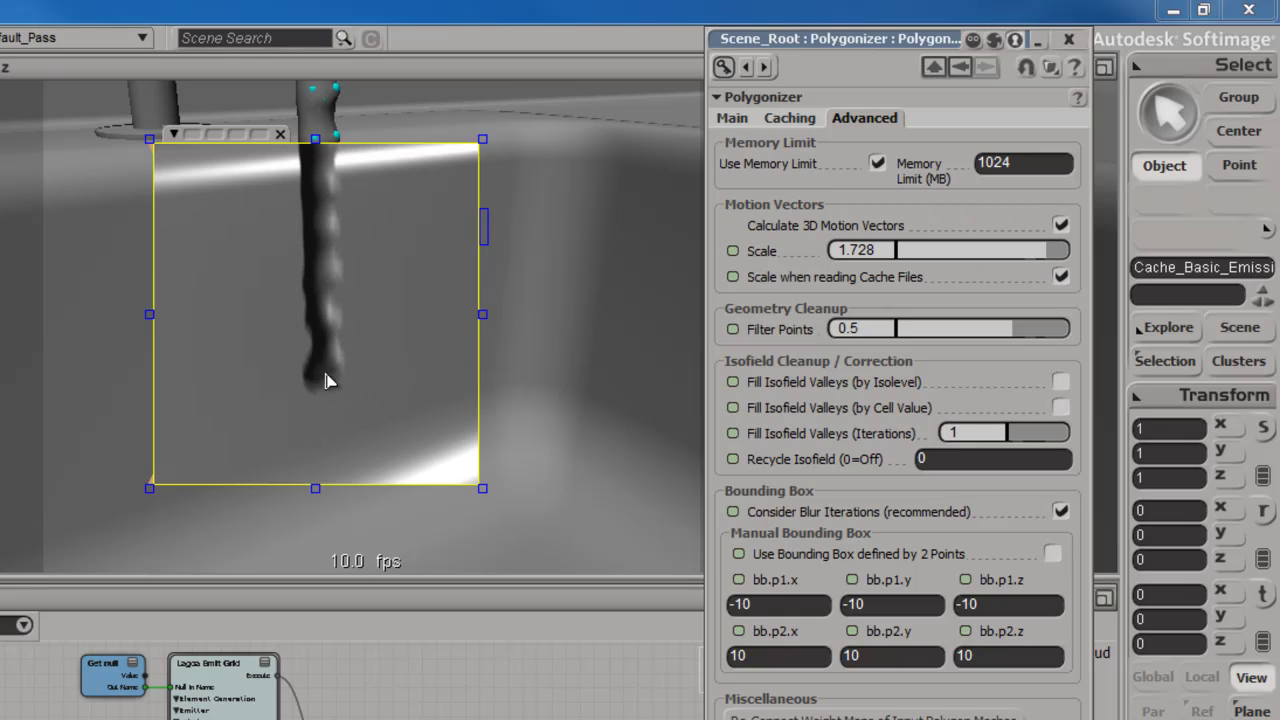
# Set the Polygonizer's motion vector Scale to 1.
pyautogui.click(876, 252)
pyautogui.write('1')
pyautogui.press('Return')
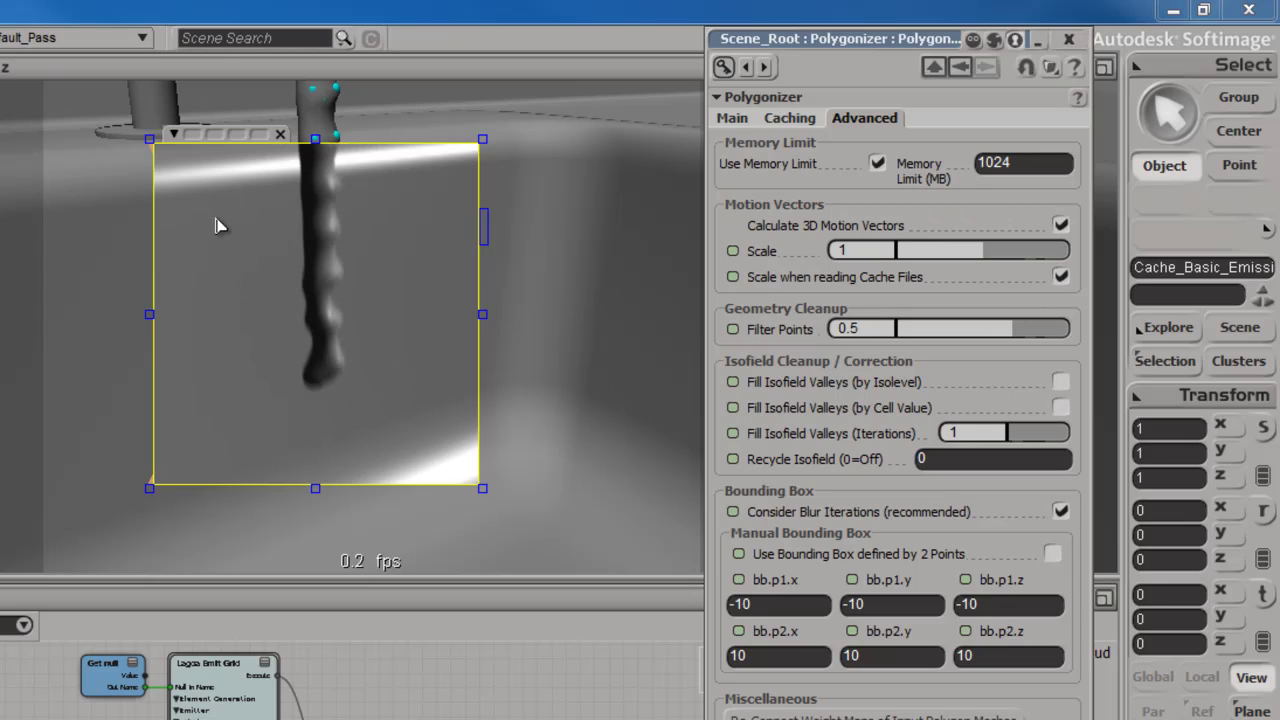
# Store the current region render and compare it with a render at a motion vector Scale of 2.
pyautogui.click(192, 135)
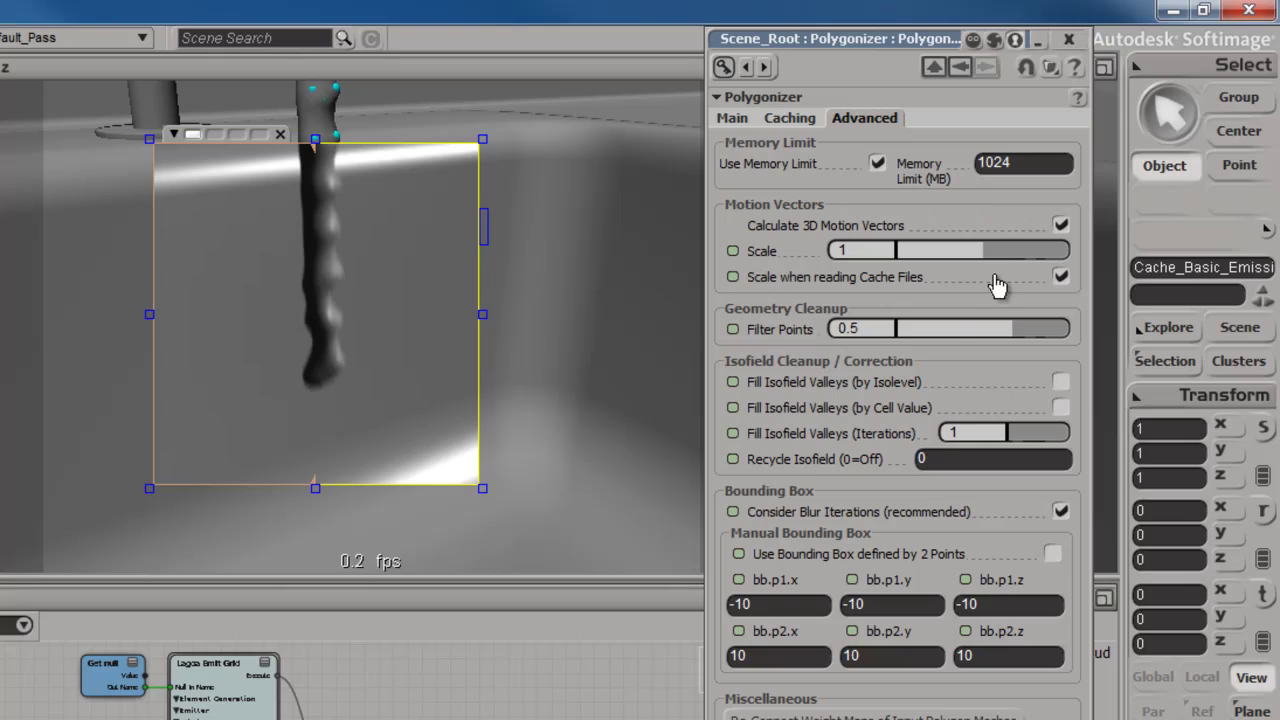
pyautogui.moveTo(974, 250); pyautogui.dragTo(1101, 250)
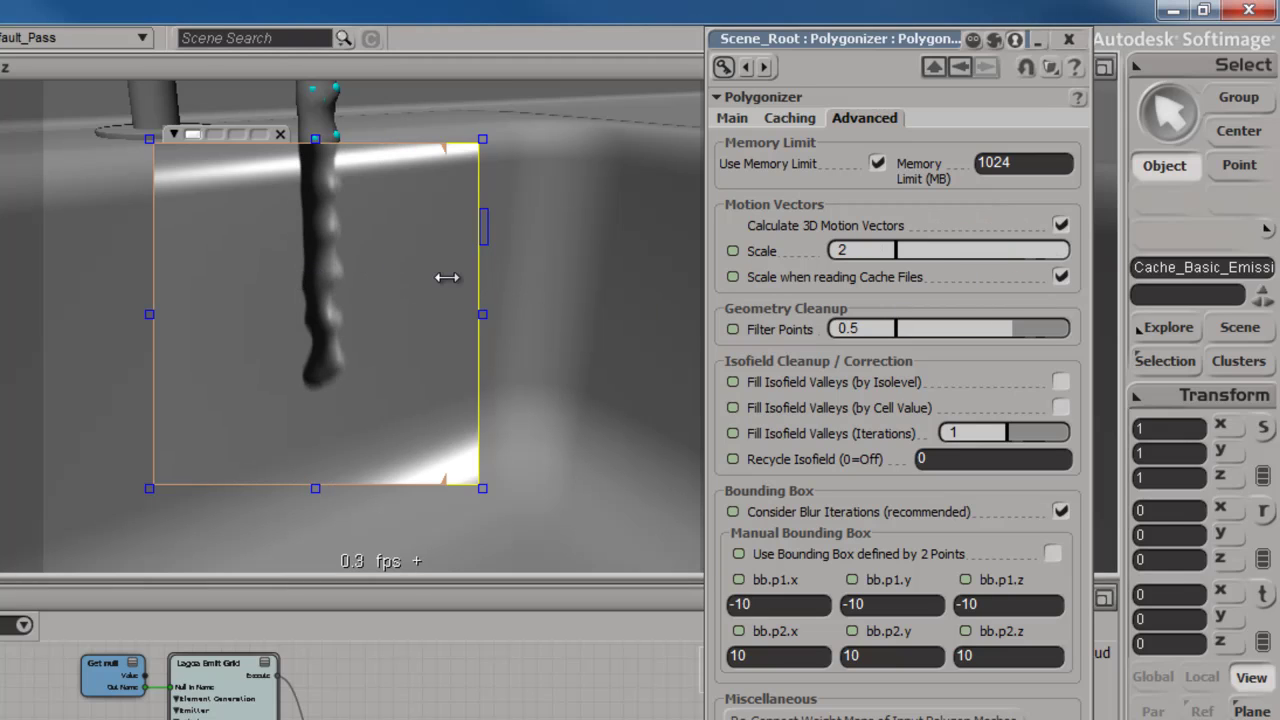
pyautogui.moveTo(446, 277); pyautogui.dragTo(249, 280)
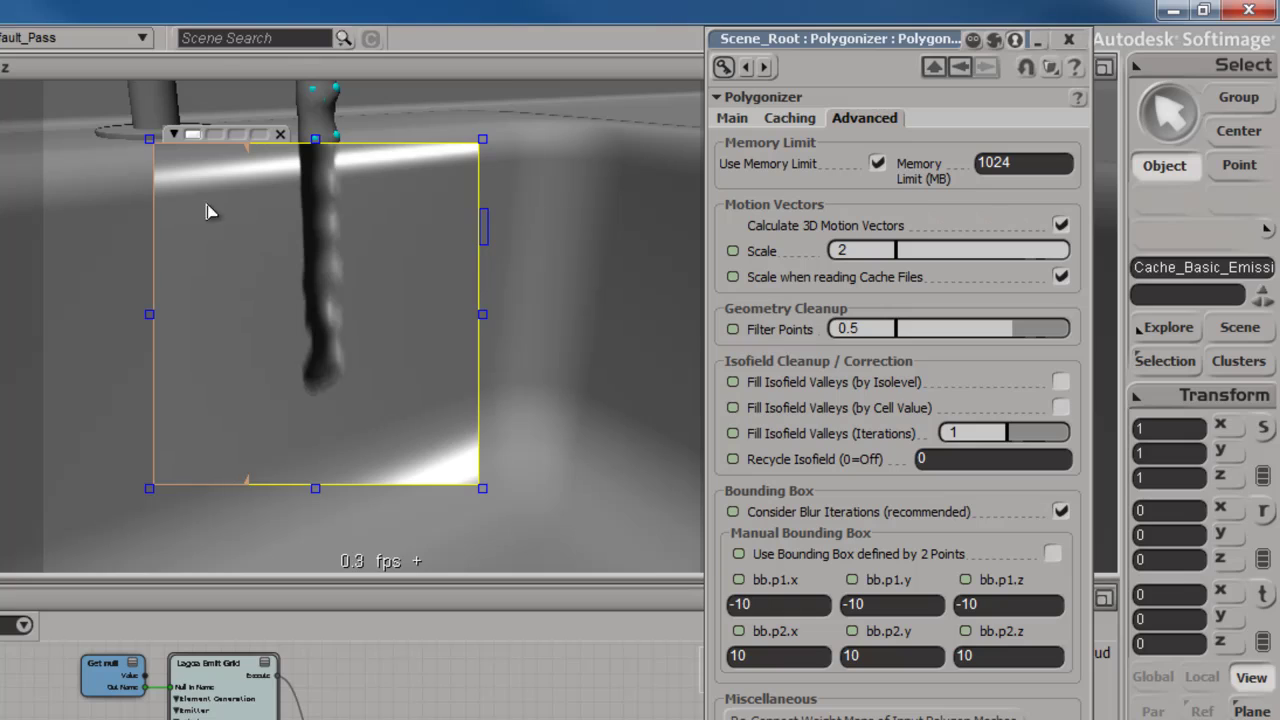
# Hide the render region and restore the Polygonizer's motion vector Scale to 1.
pyautogui.hotkey('shift', 'q')
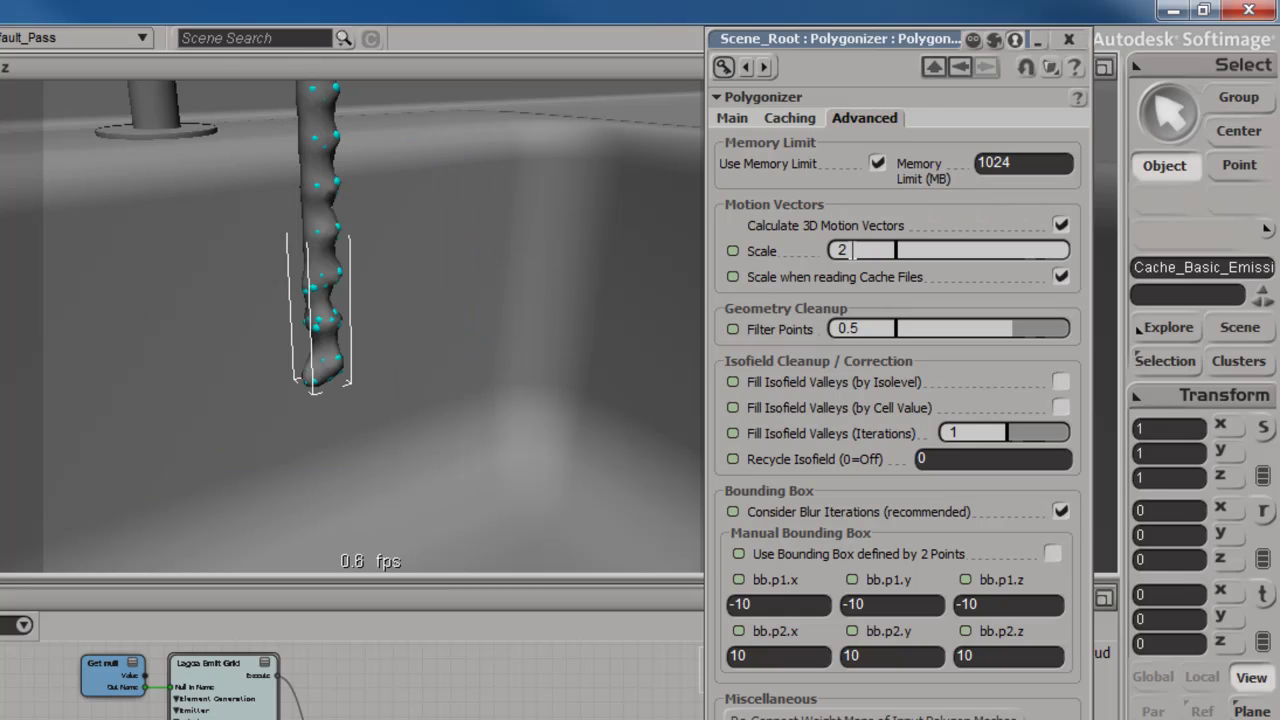
pyautogui.doubleClick(852, 251)
pyautogui.write('1')
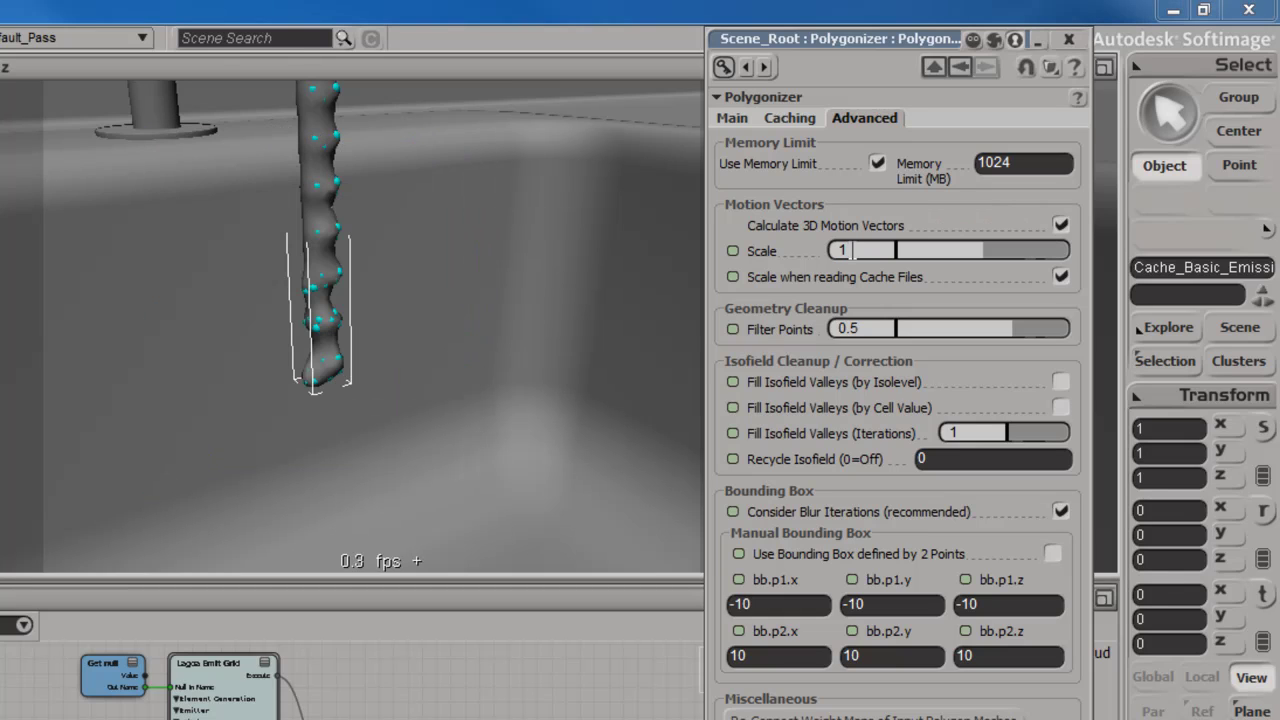
pyautogui.press('Return')
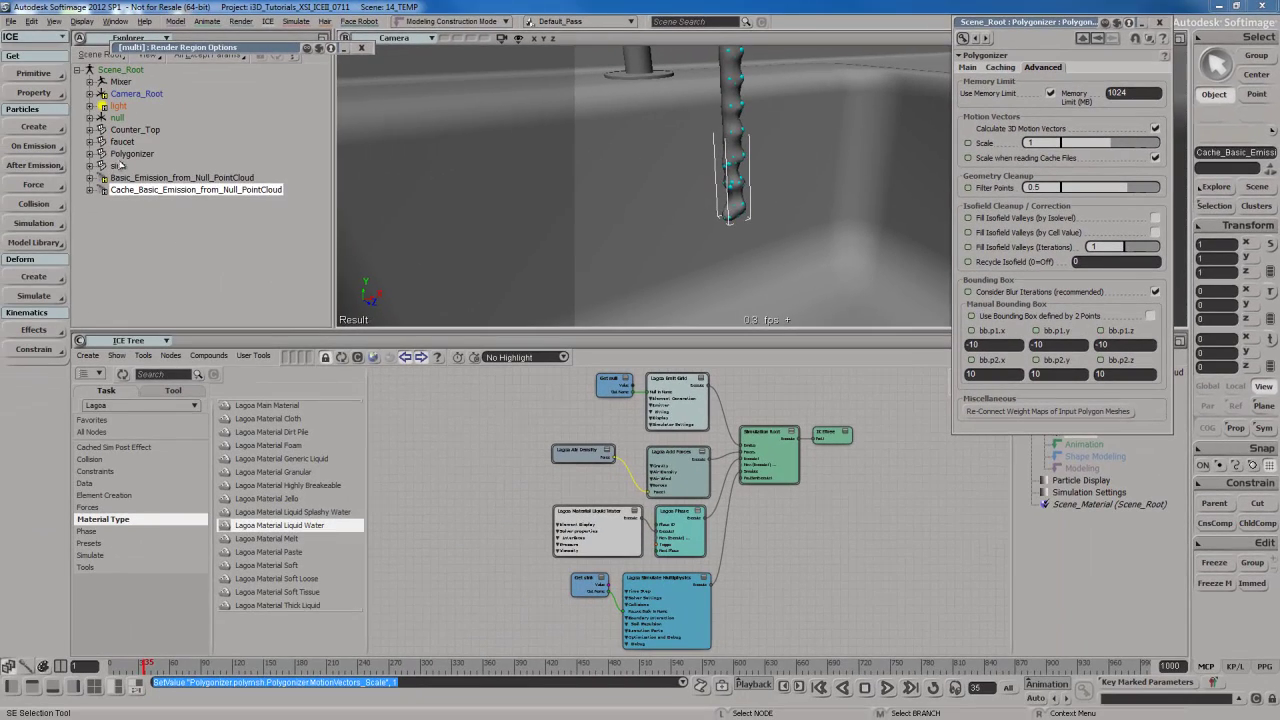
# Select the Polygonizer mesh, load its graph into the ICE Tree, and move its property page aside.
pyautogui.click(114, 156)
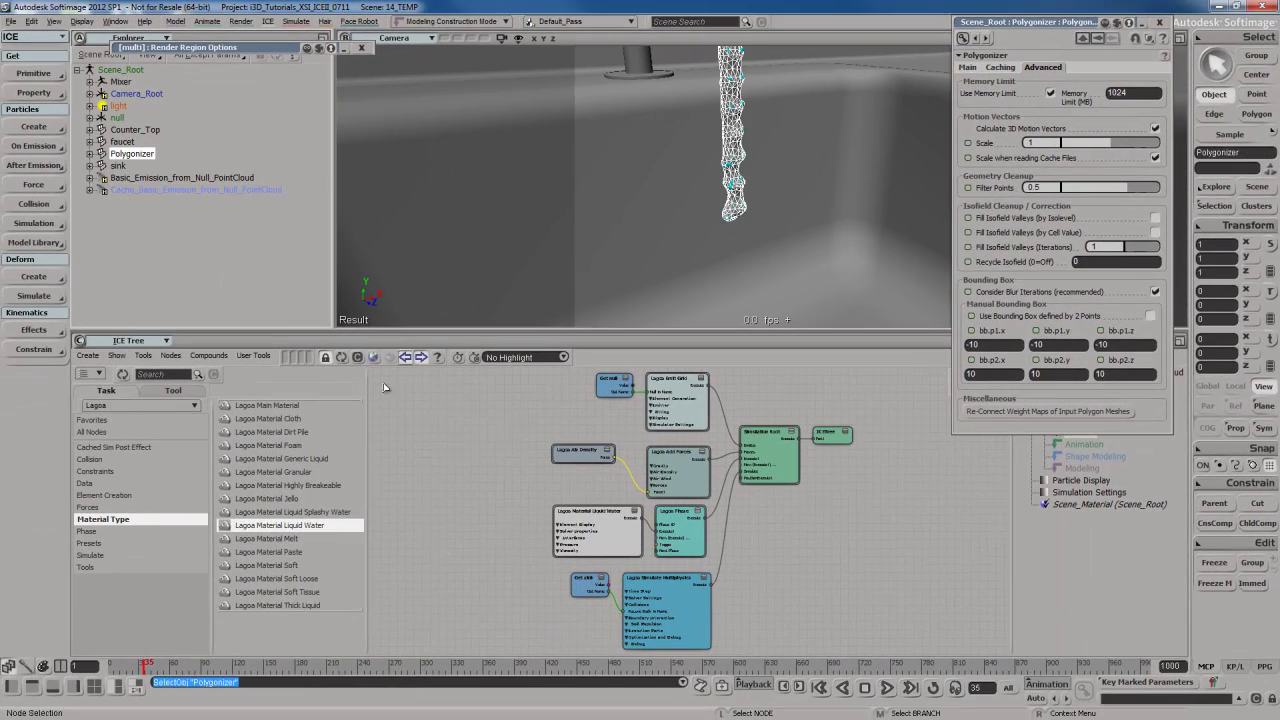
pyautogui.click(345, 360)
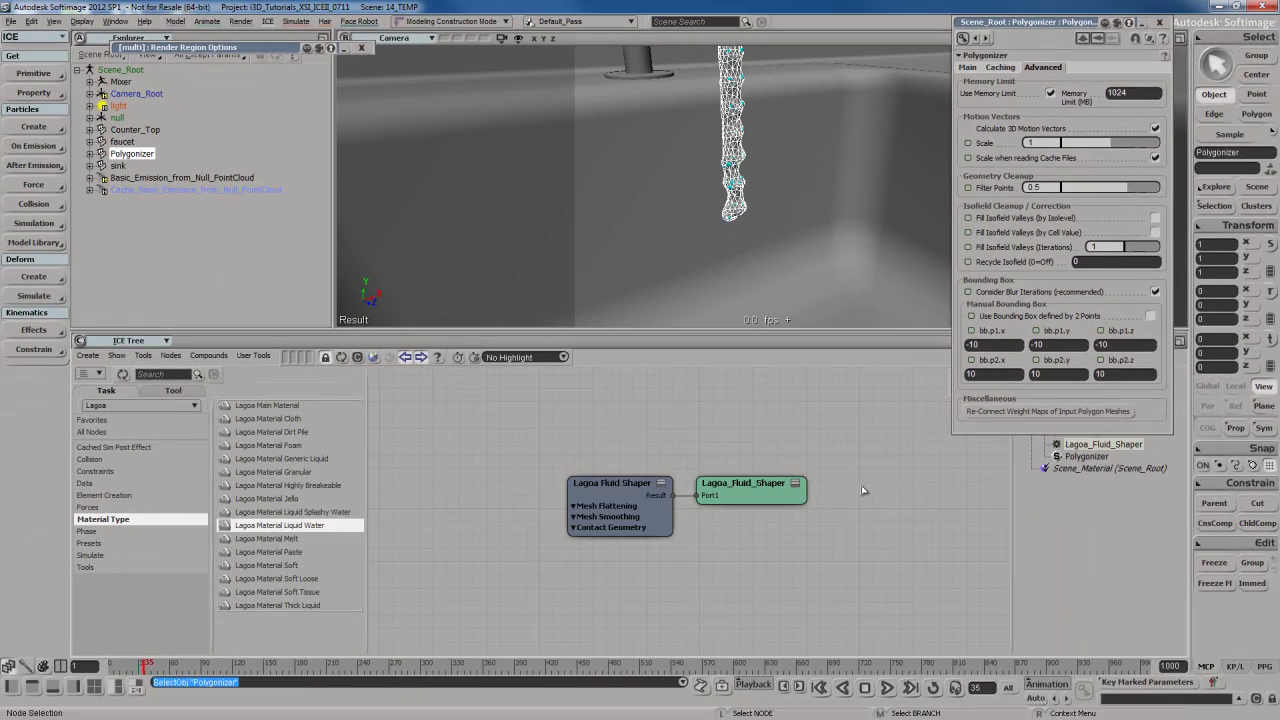
pyautogui.moveTo(1075, 24); pyautogui.dragTo(431, 17)
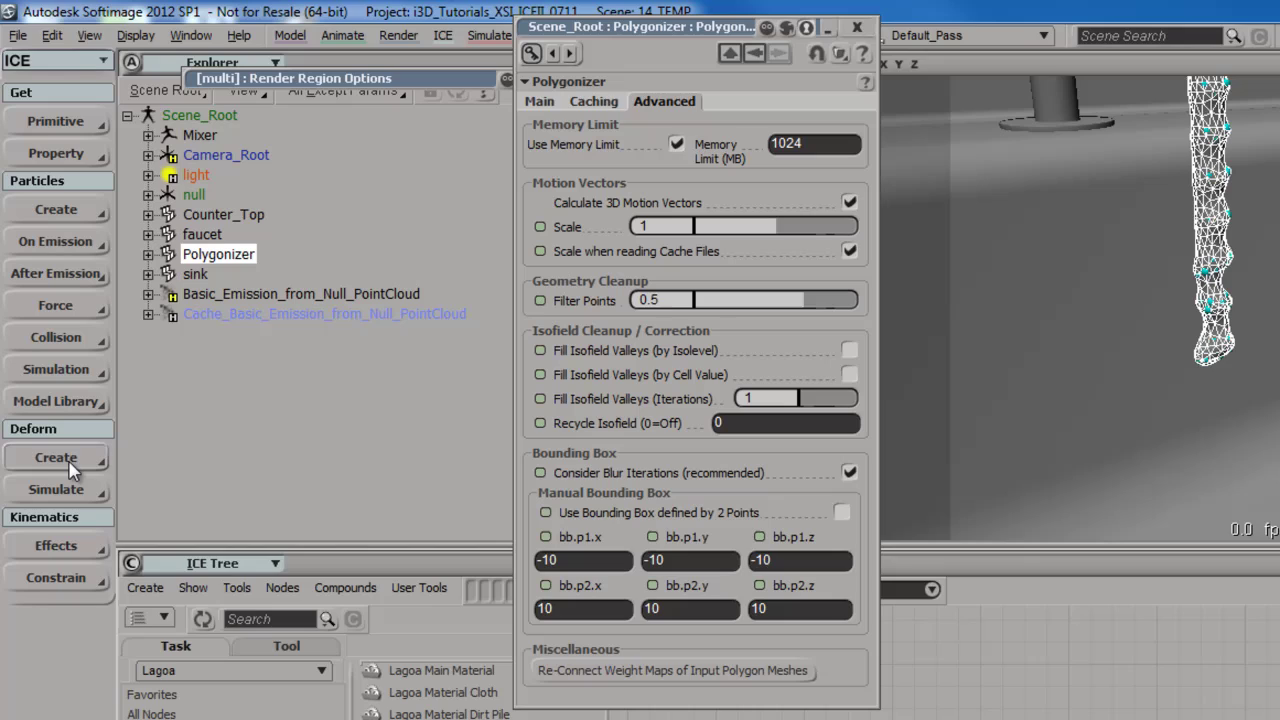
# Apply a Subframe Deformation to the Polygonizer mesh, picking Cache_Basic_Emission_from_Null_PointCloud as its source point cloud.
pyautogui.click(66, 432)
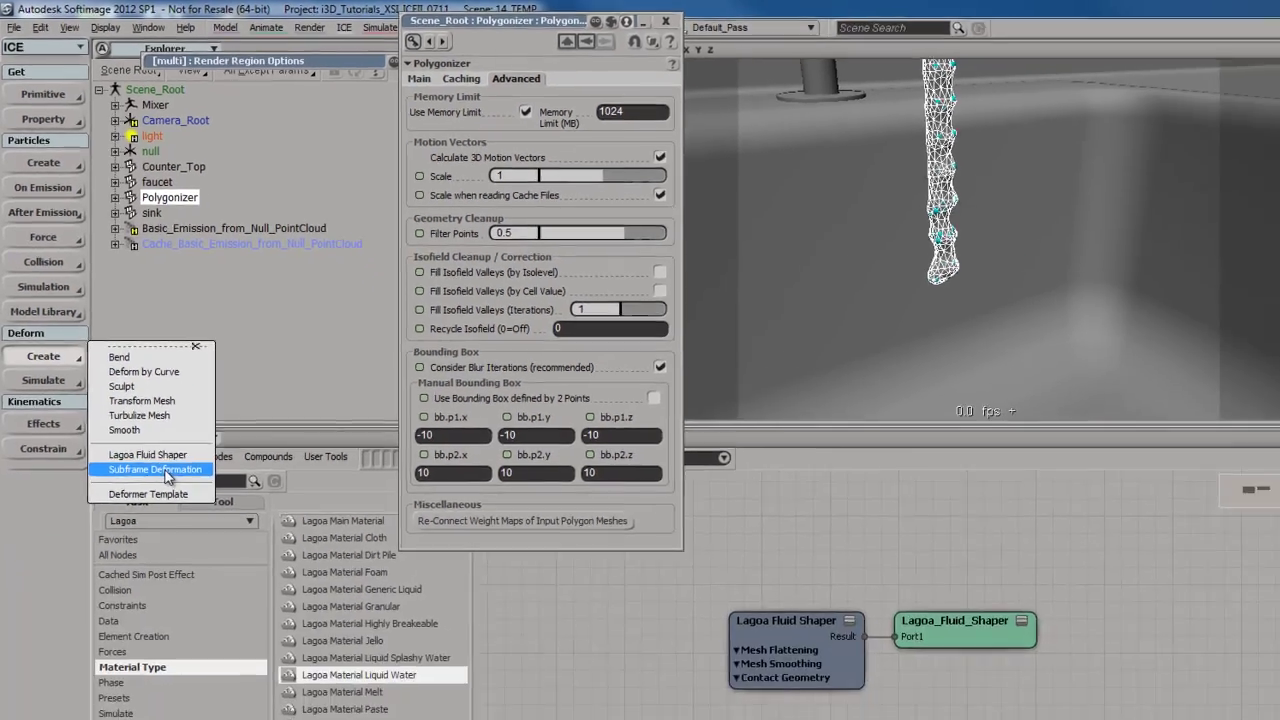
pyautogui.click(212, 605)
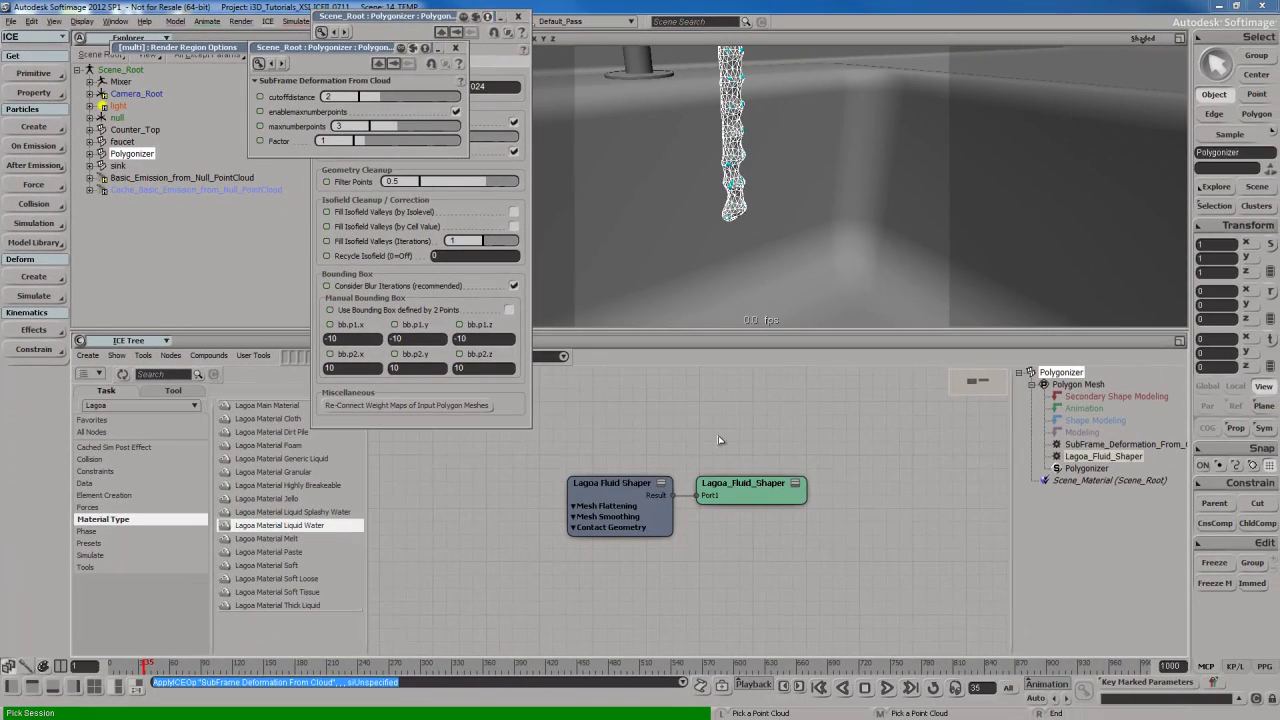
pyautogui.click(200, 191)
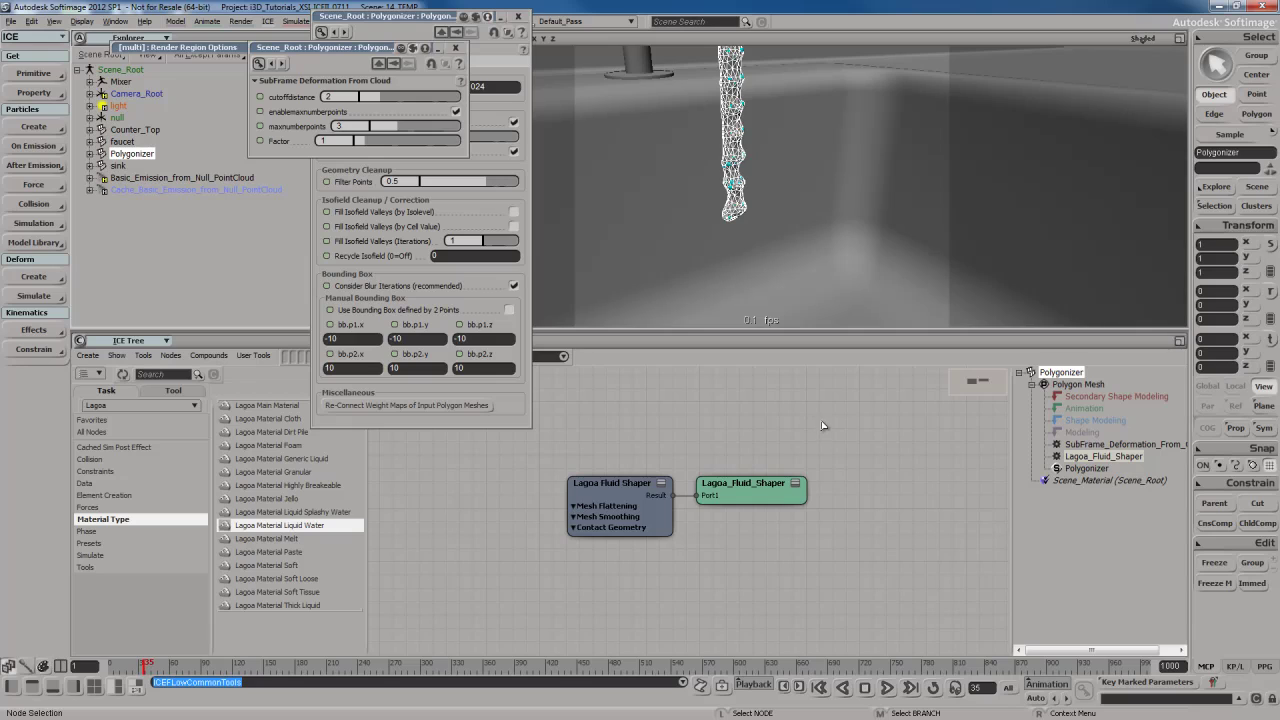
# Display the SubFrame_Deformation_From_Cloud graph and open the properties of its SubFrame Deformation From Cloud node.
pyautogui.click(1090, 445)
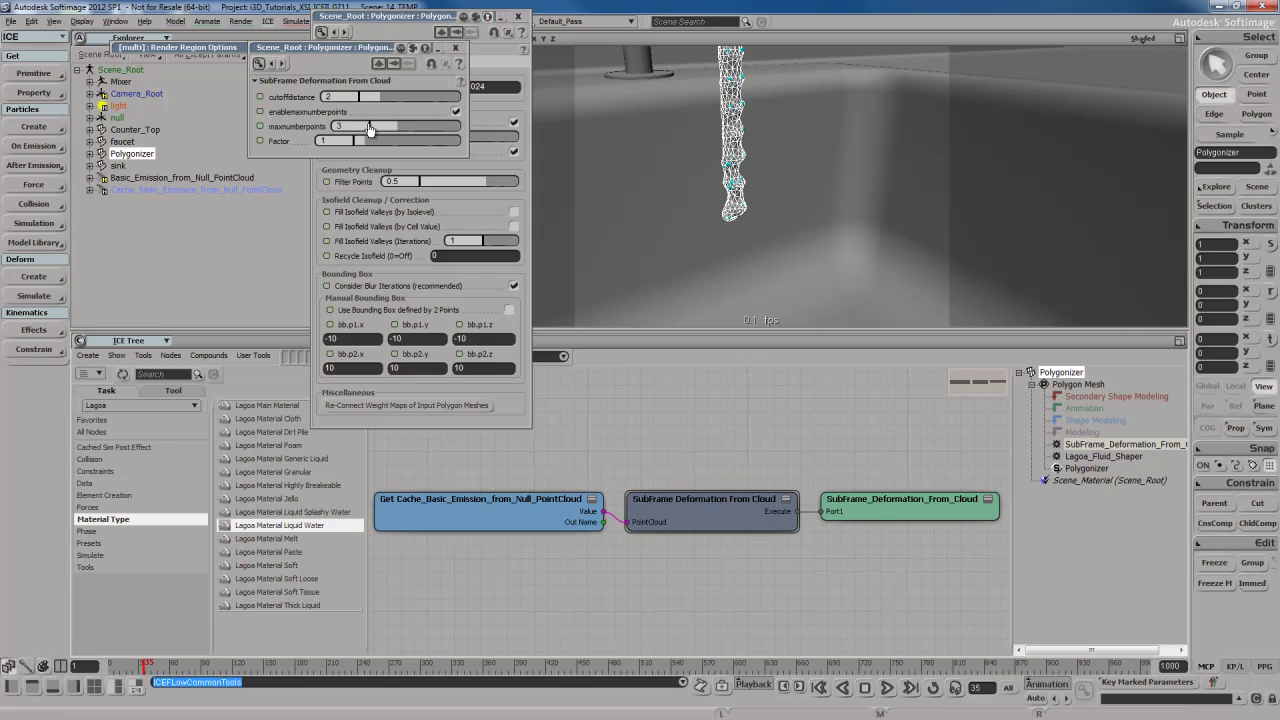
pyautogui.moveTo(370, 50); pyautogui.dragTo(1047, 88)
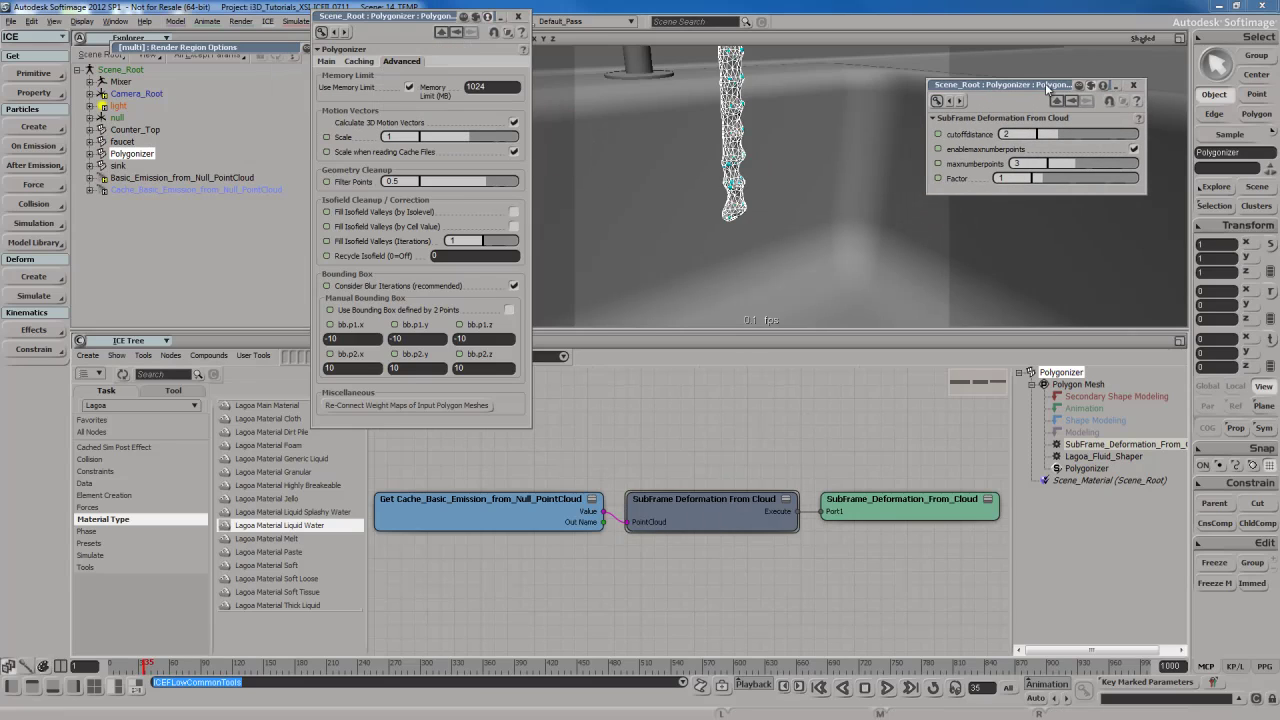
pyautogui.click(1133, 85)
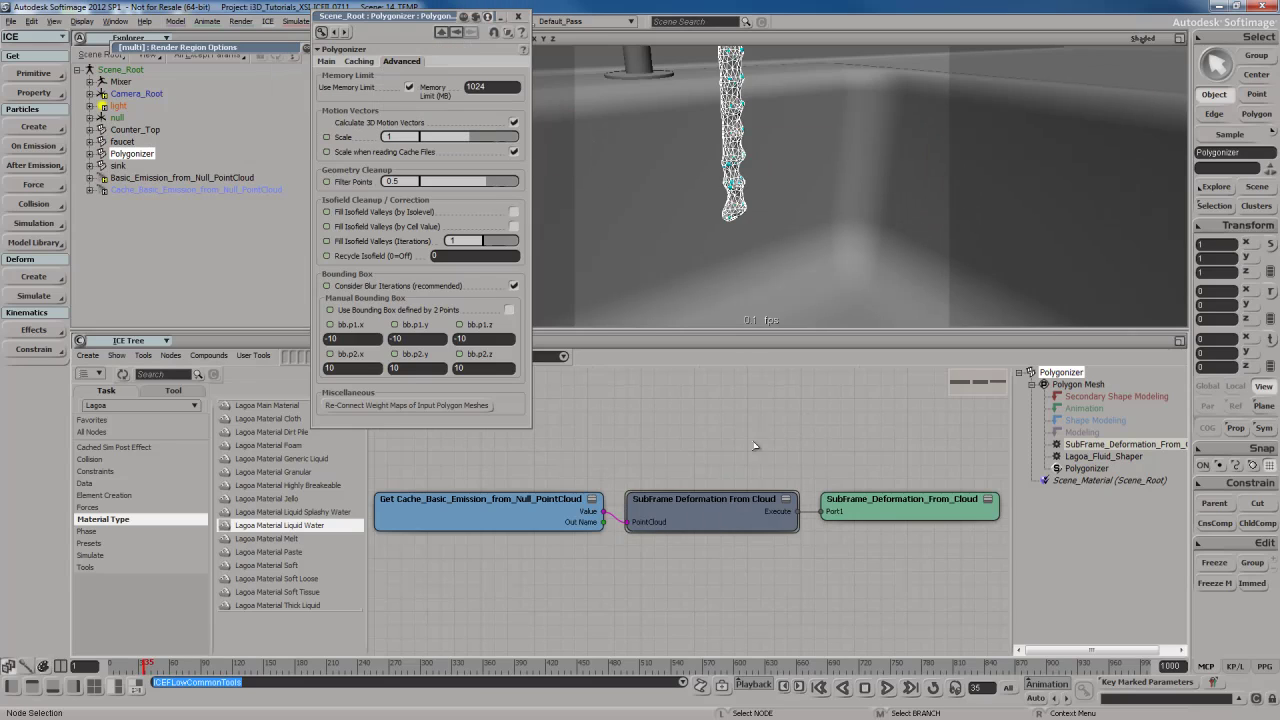
pyautogui.doubleClick(720, 523)
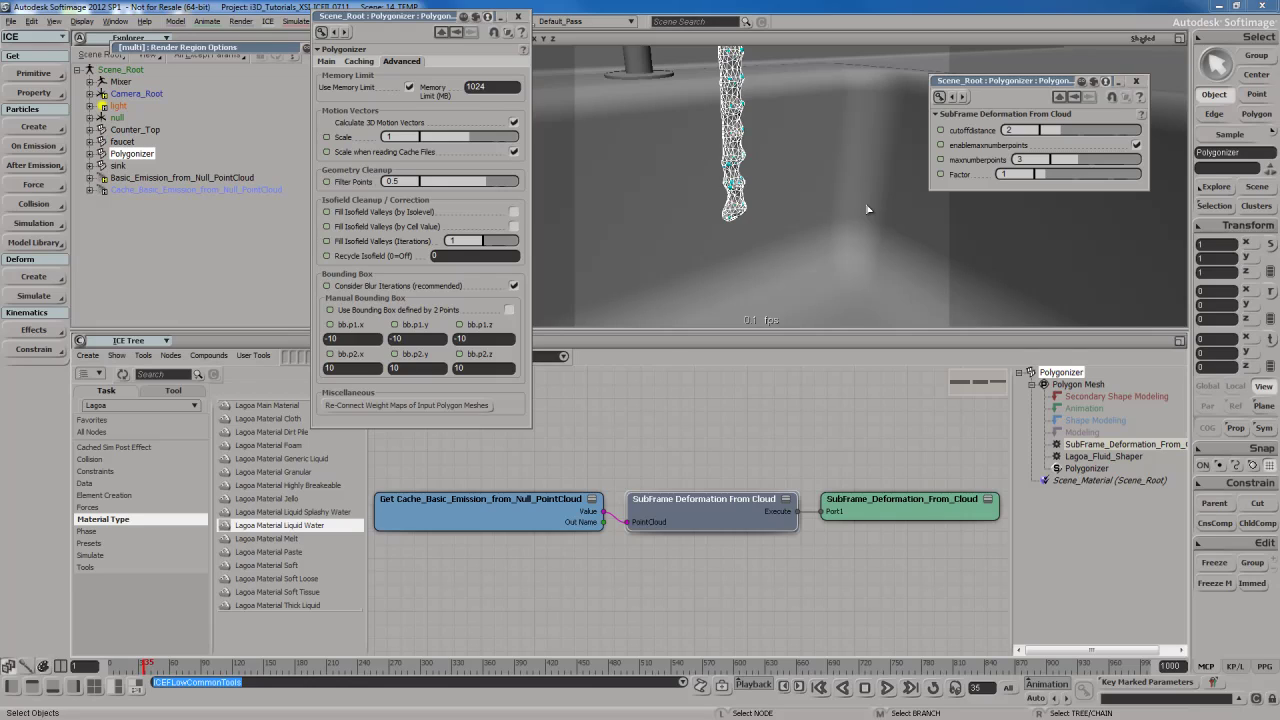
# Turn off Calculate 3D Motion Vectors on the Polygonizer and draw a render region around the water stream.
pyautogui.click(514, 123)
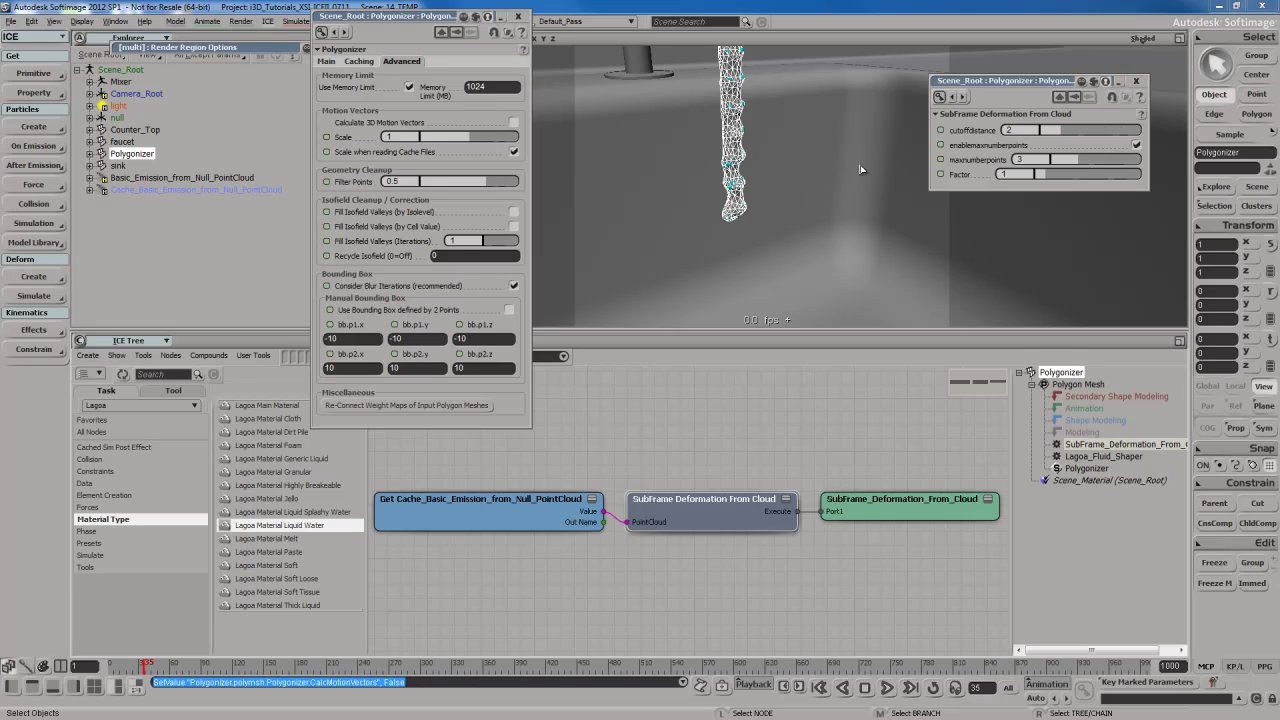
pyautogui.press('q')
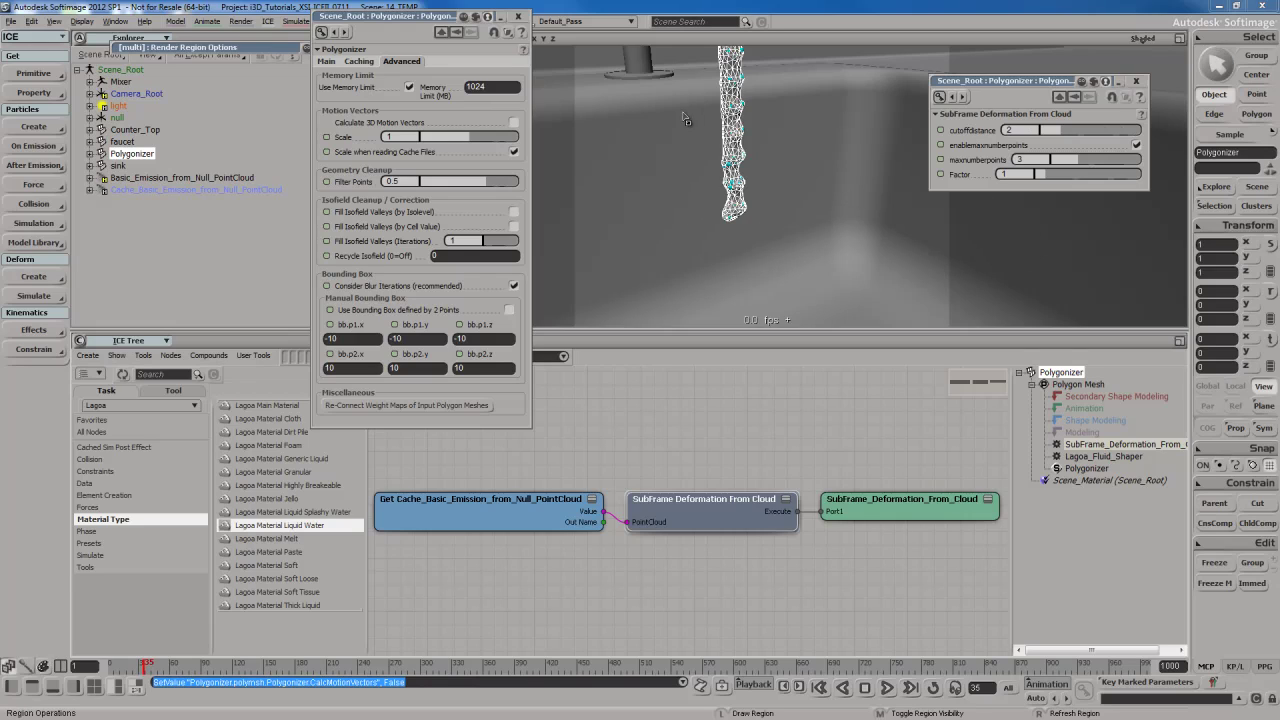
pyautogui.moveTo(661, 58); pyautogui.dragTo(806, 266)
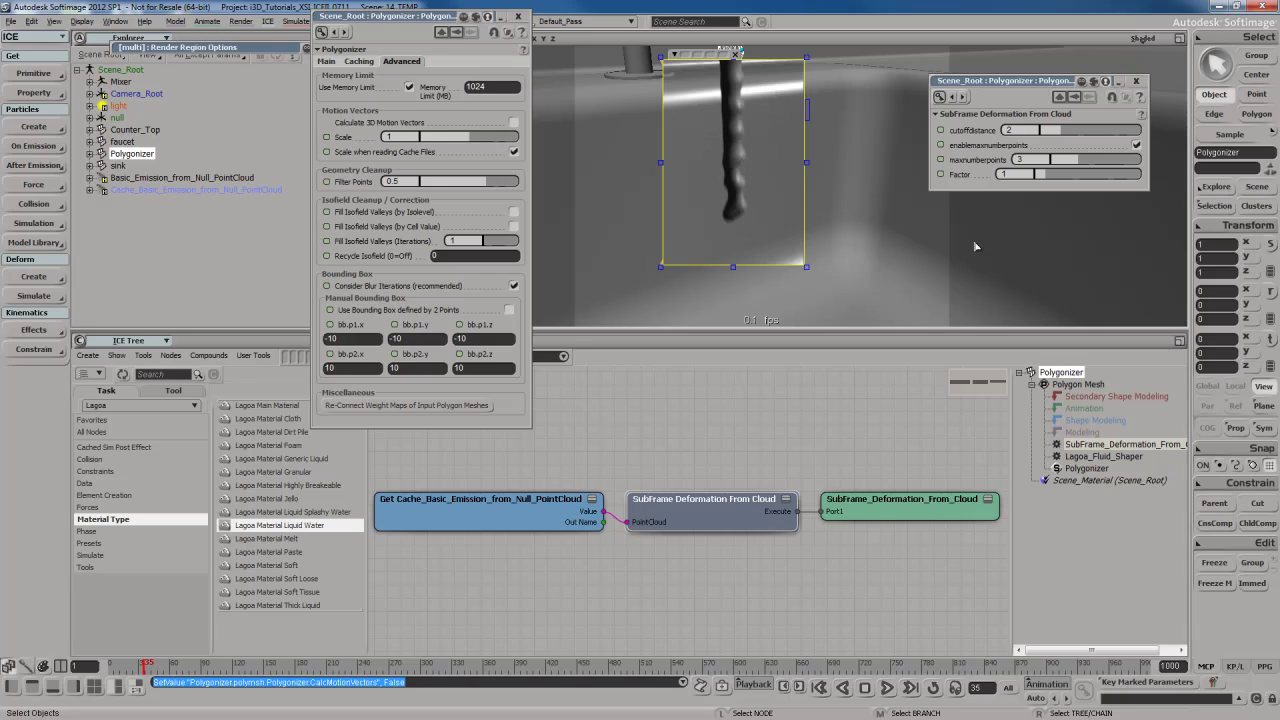
pyautogui.click(514, 151)
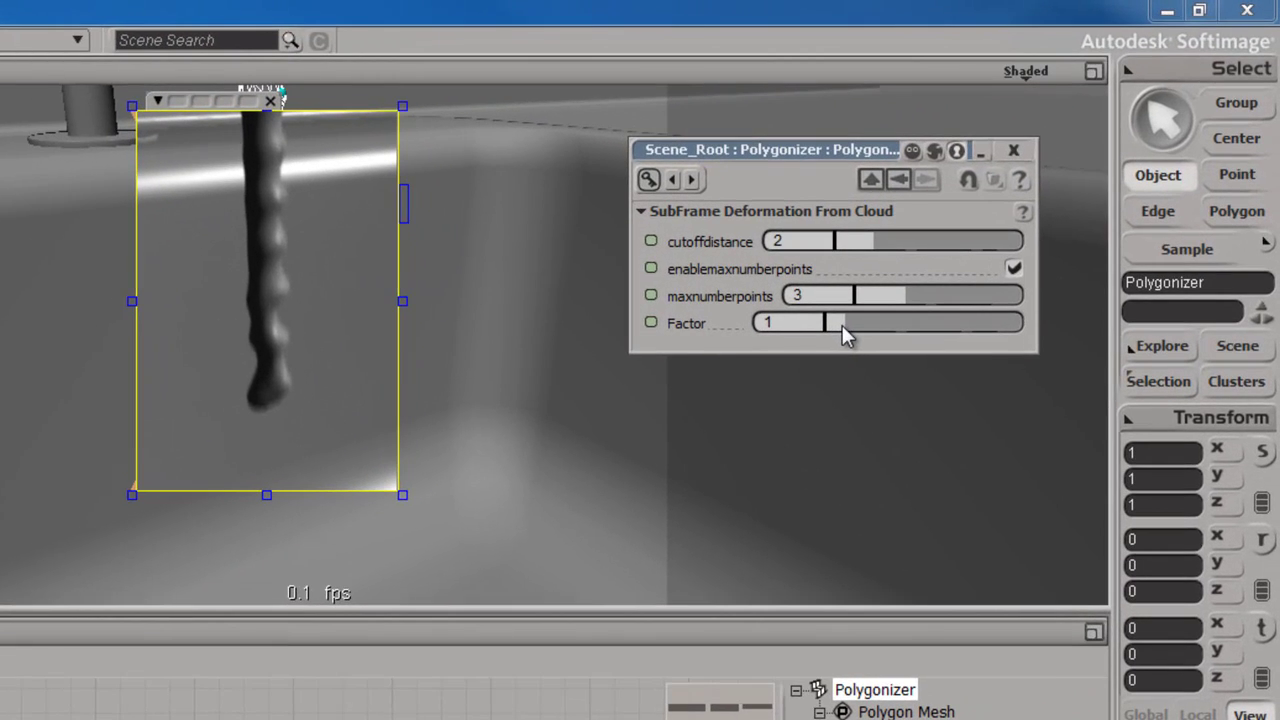
# Test the subframe deformation's blur in the render region with Factor at 0.503 and at 5.22.
pyautogui.click(1044, 176)
pyautogui.moveTo(842, 325); pyautogui.dragTo(837, 325)
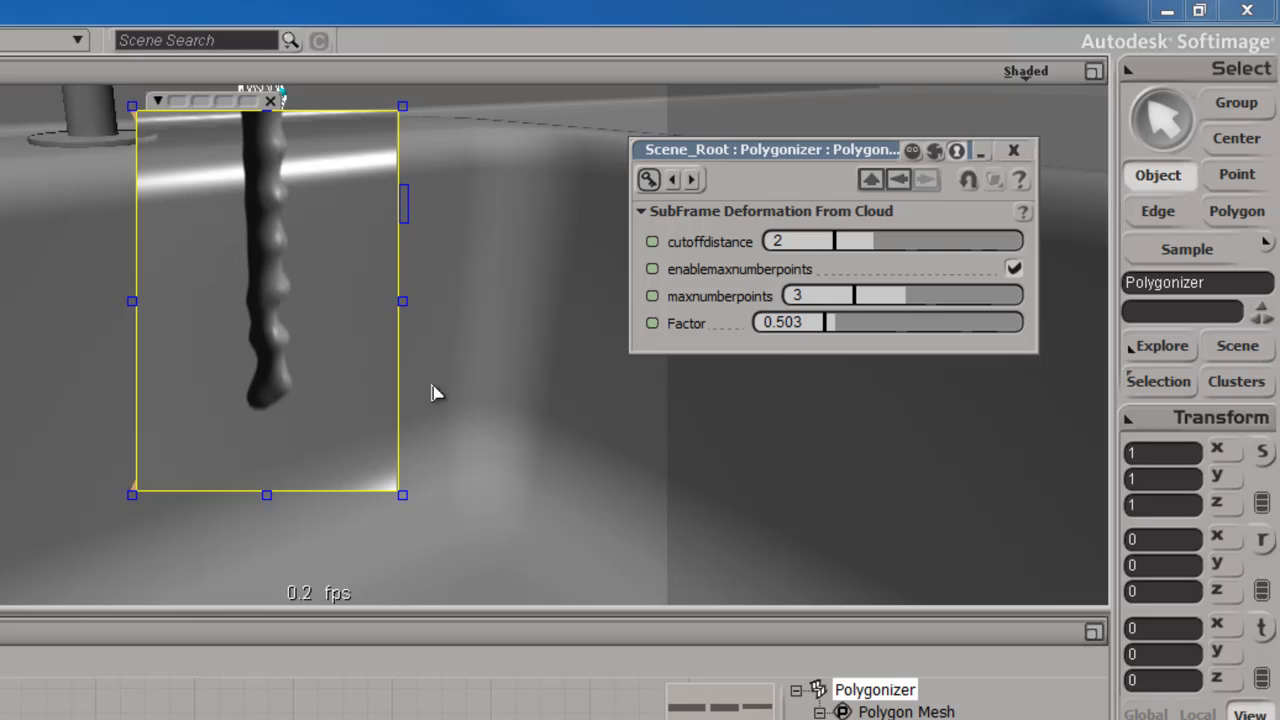
pyautogui.moveTo(838, 322); pyautogui.dragTo(929, 320)
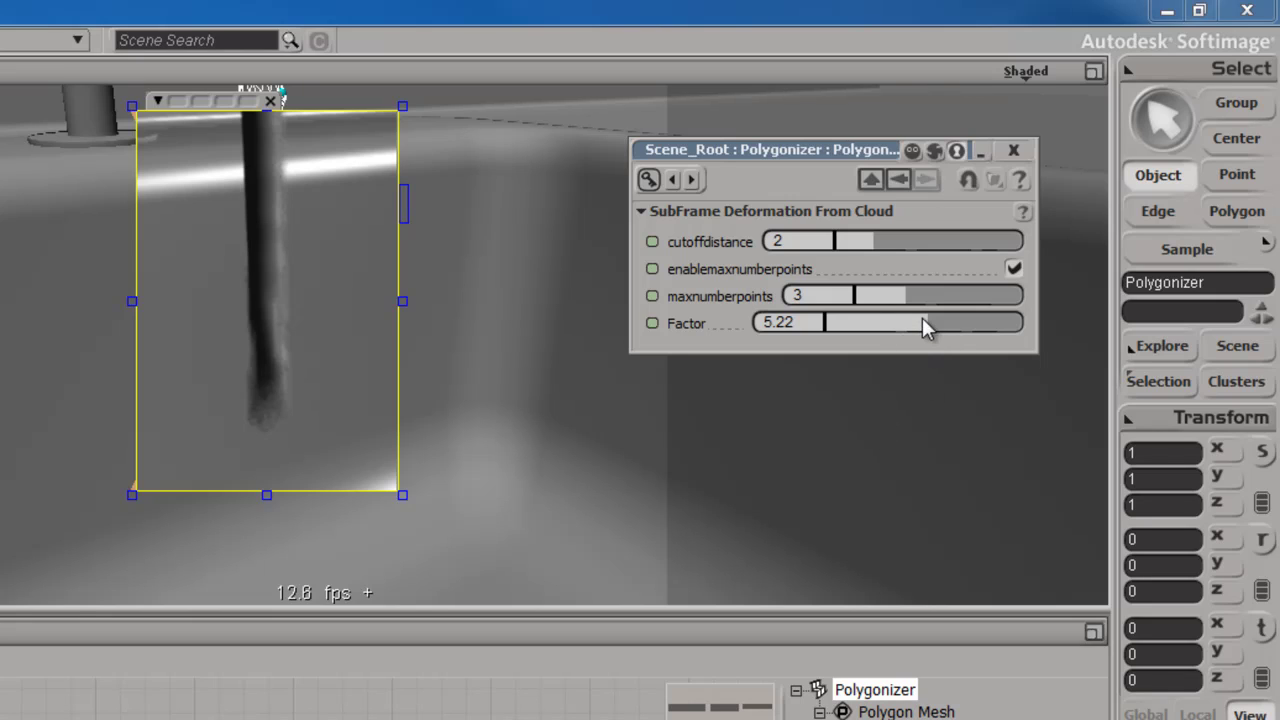
# Set the subframe deformation Factor to 1, then hide the render region and close the node's properties.
pyautogui.click(808, 322)
pyautogui.write('1')
pyautogui.press('Return')
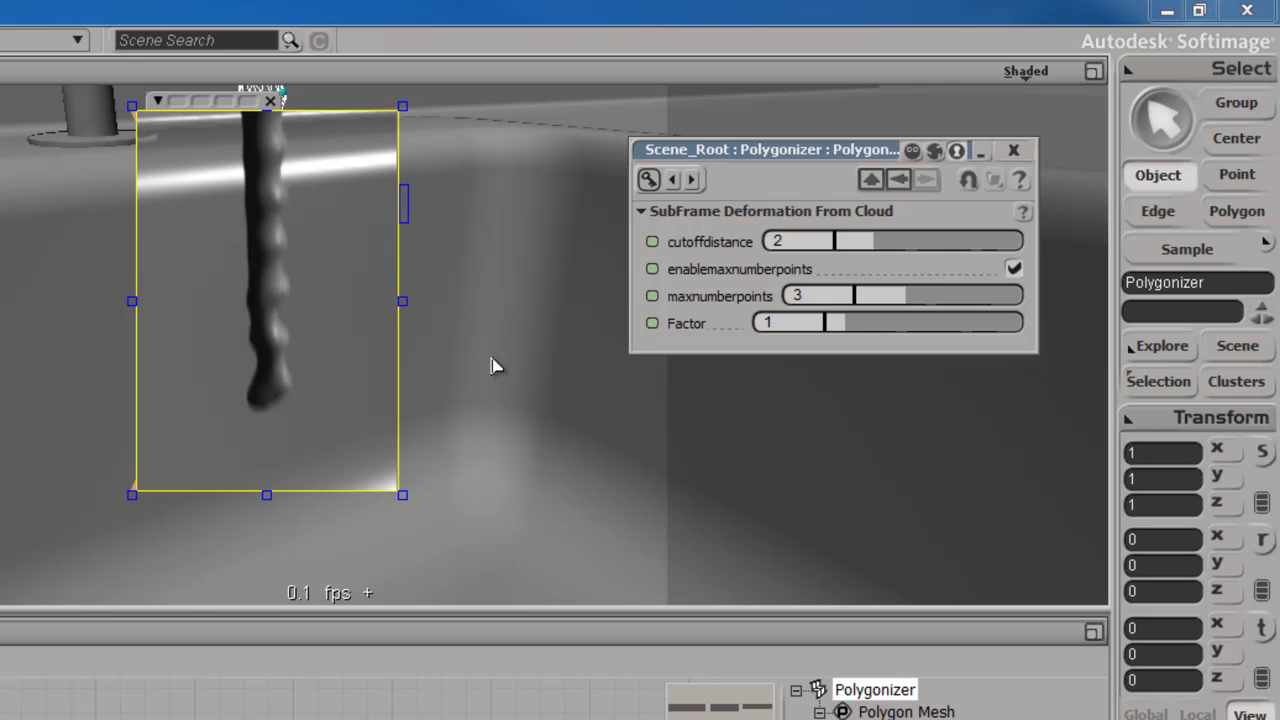
pyautogui.hotkey('shift', 'q')
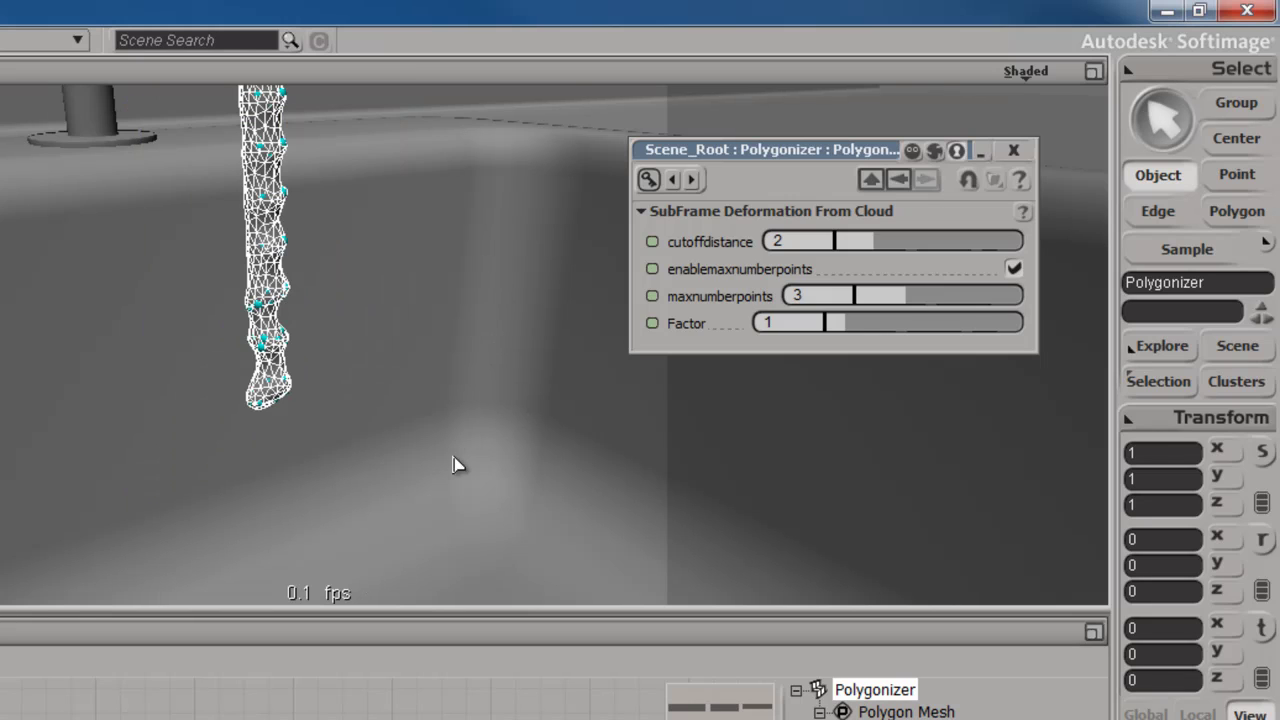
pyautogui.click(1013, 150)
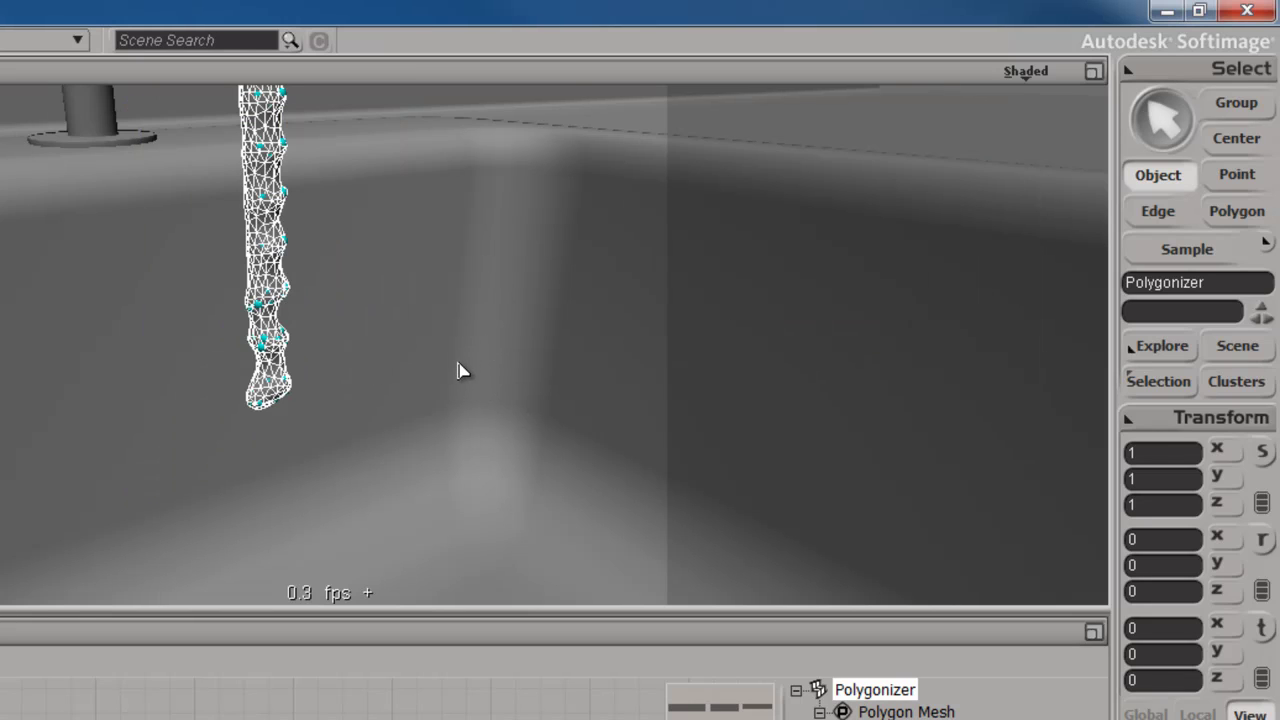